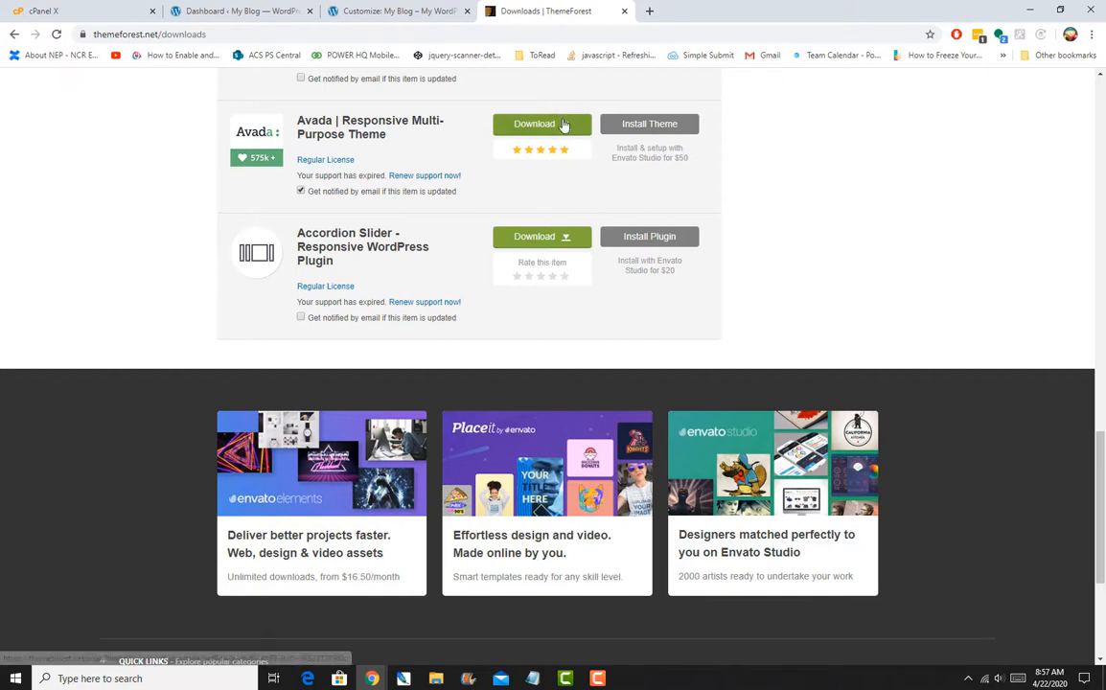
Step: Download the Avada theme's installable WordPress file only and save the zip to the Desktop
left_click(563, 125)
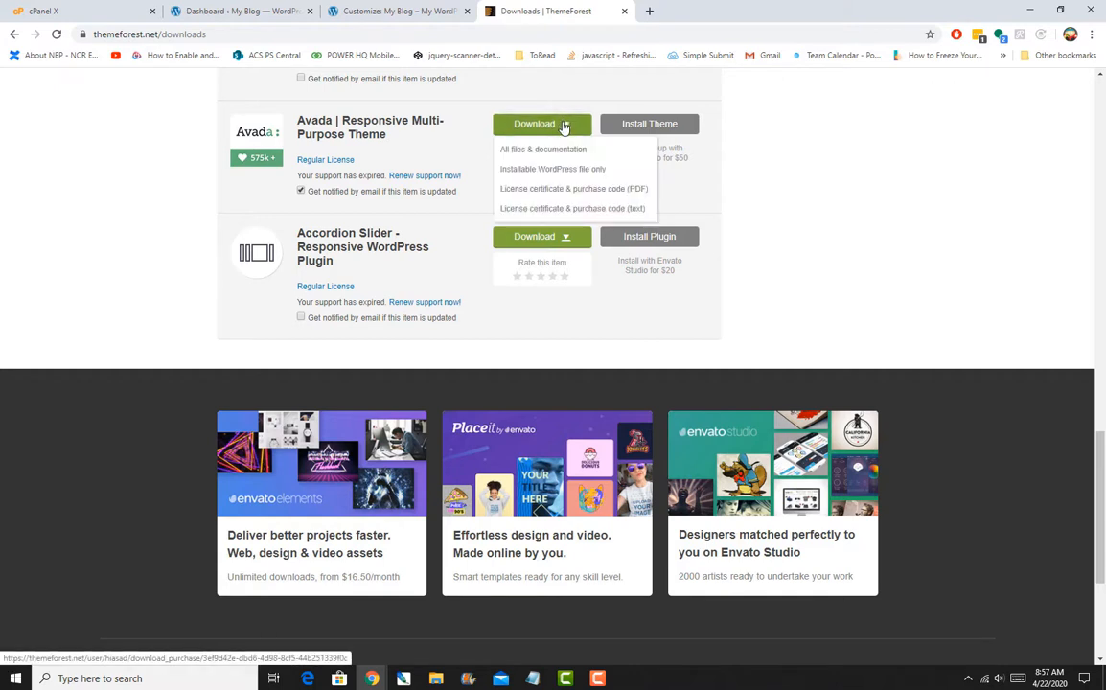
left_click(586, 171)
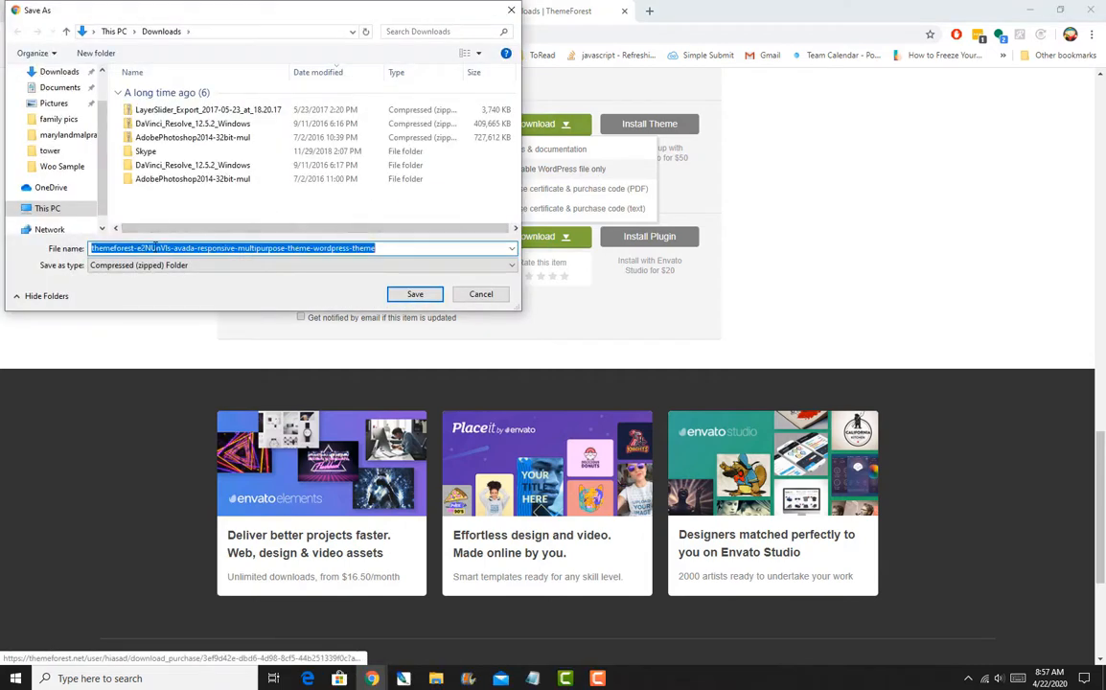
scroll(105, 88, "up", 1)
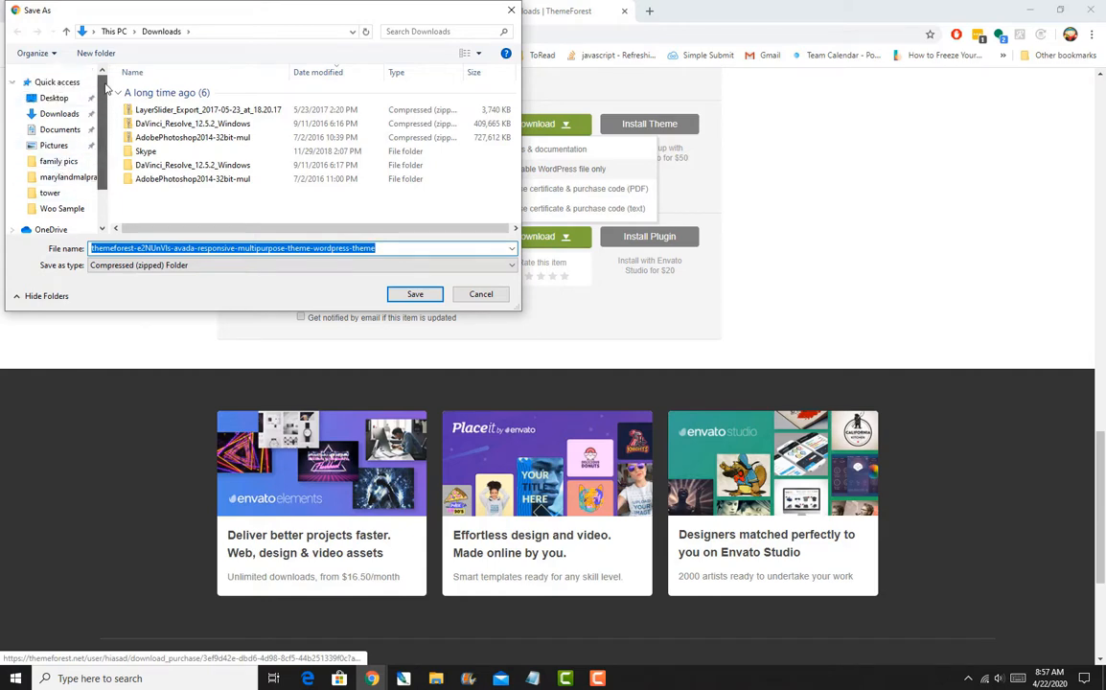
left_click(76, 97)
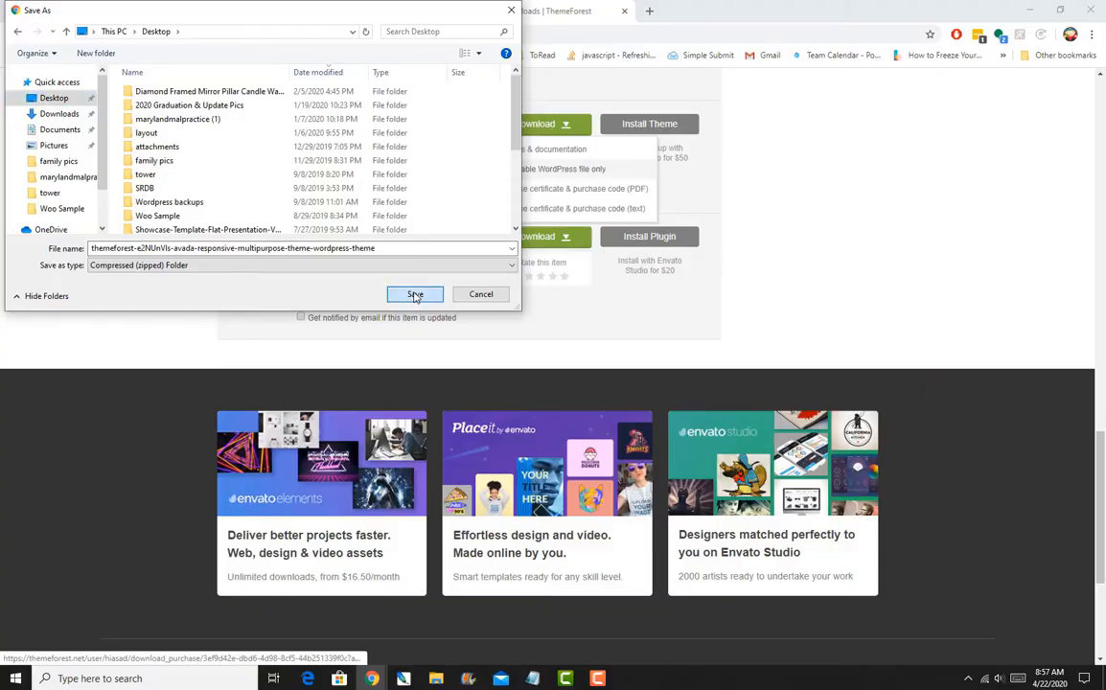
left_click(415, 295)
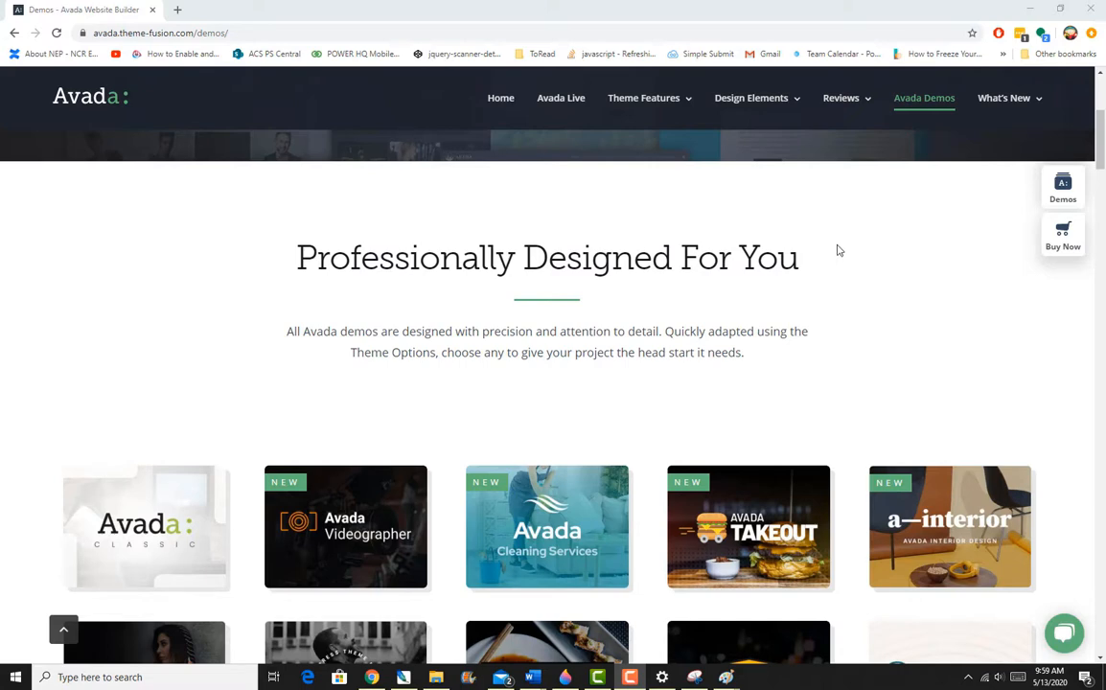
Step: Look through the gallery of prebuilt Avada demo sites
scroll(837, 250, "down", 3)
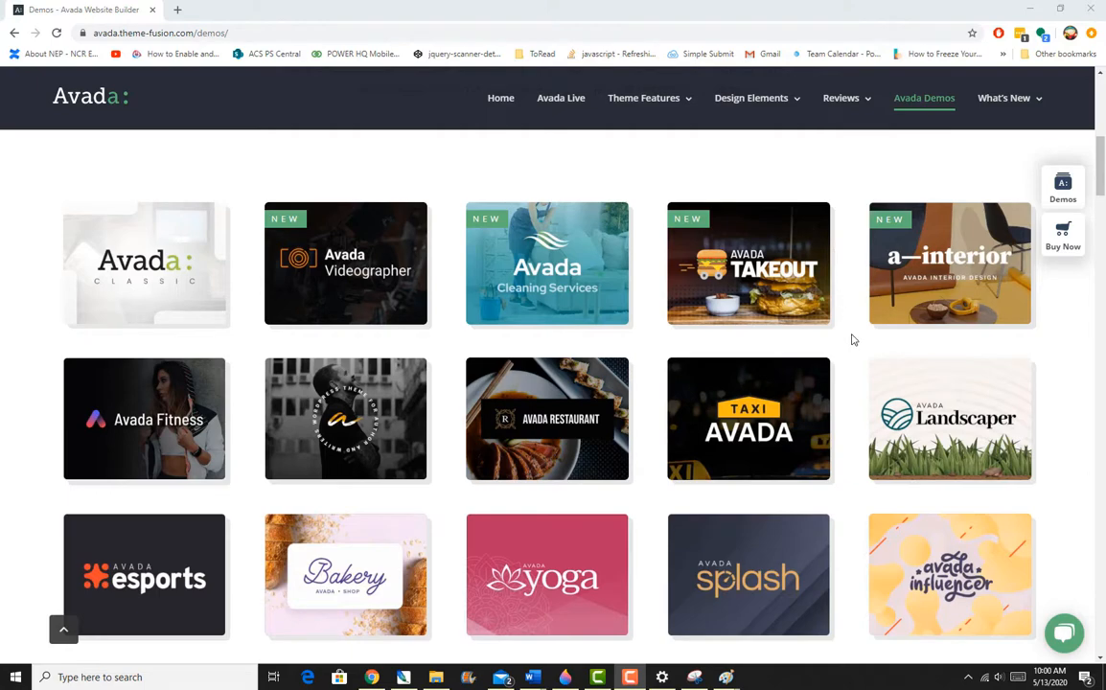
scroll(849, 336, "down", 2)
scroll(850, 335, "down", 2)
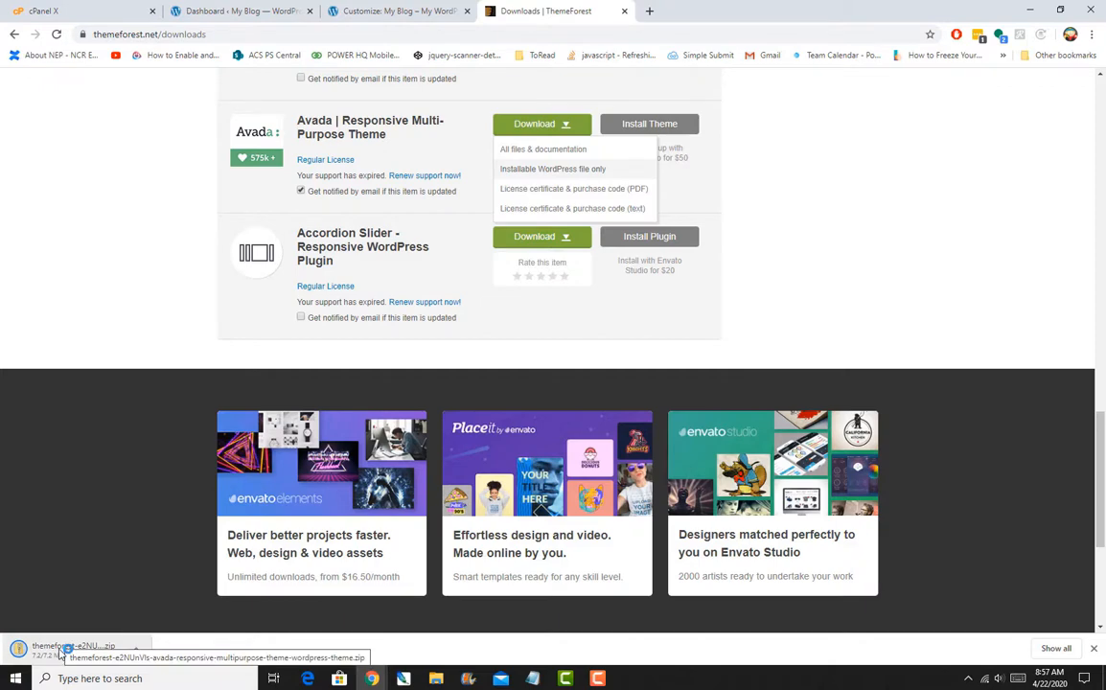
Step: Go to the theme management page of the WordPress dashboard and open the upload form for adding a new theme
left_click(407, 7)
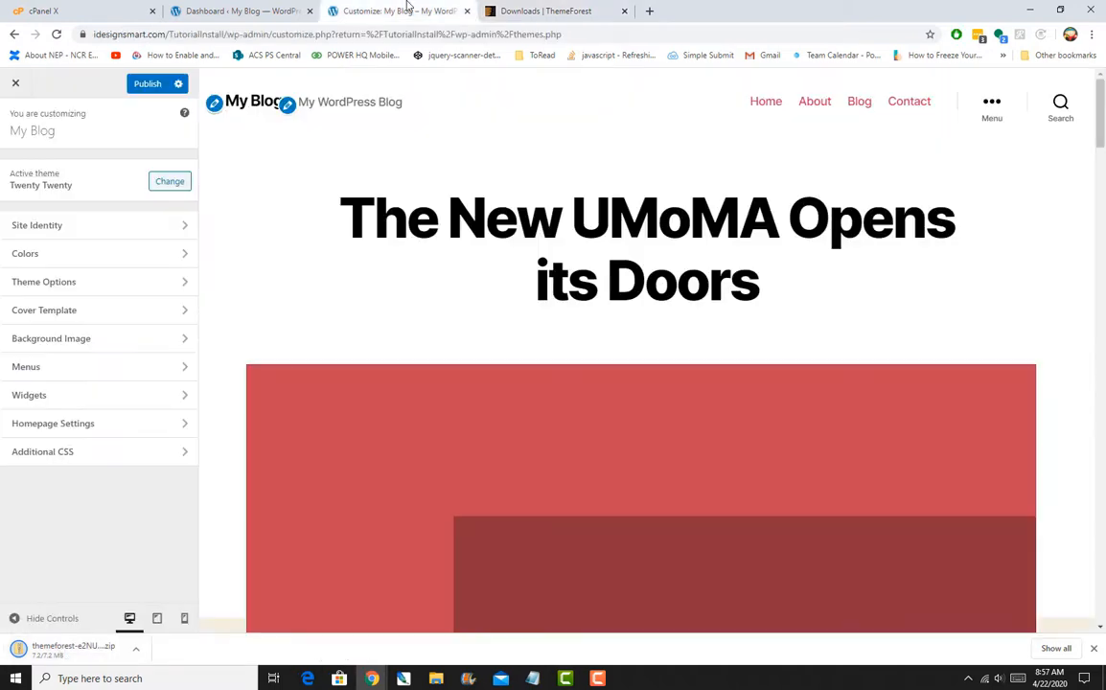
left_click(239, 10)
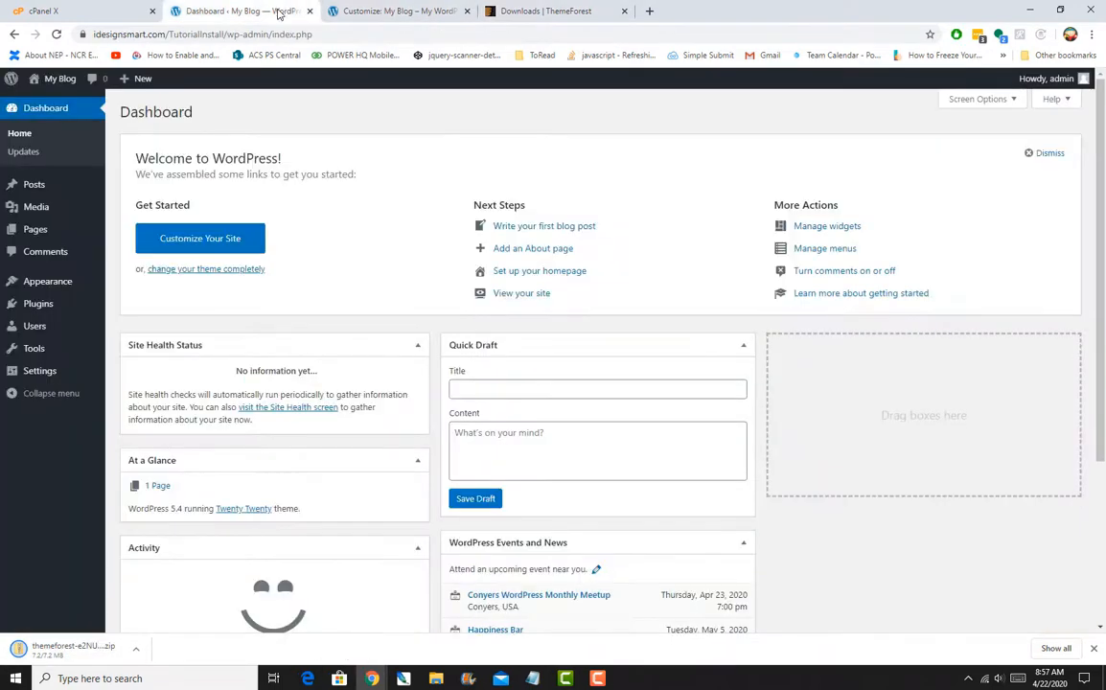
mouse_move(67, 283)
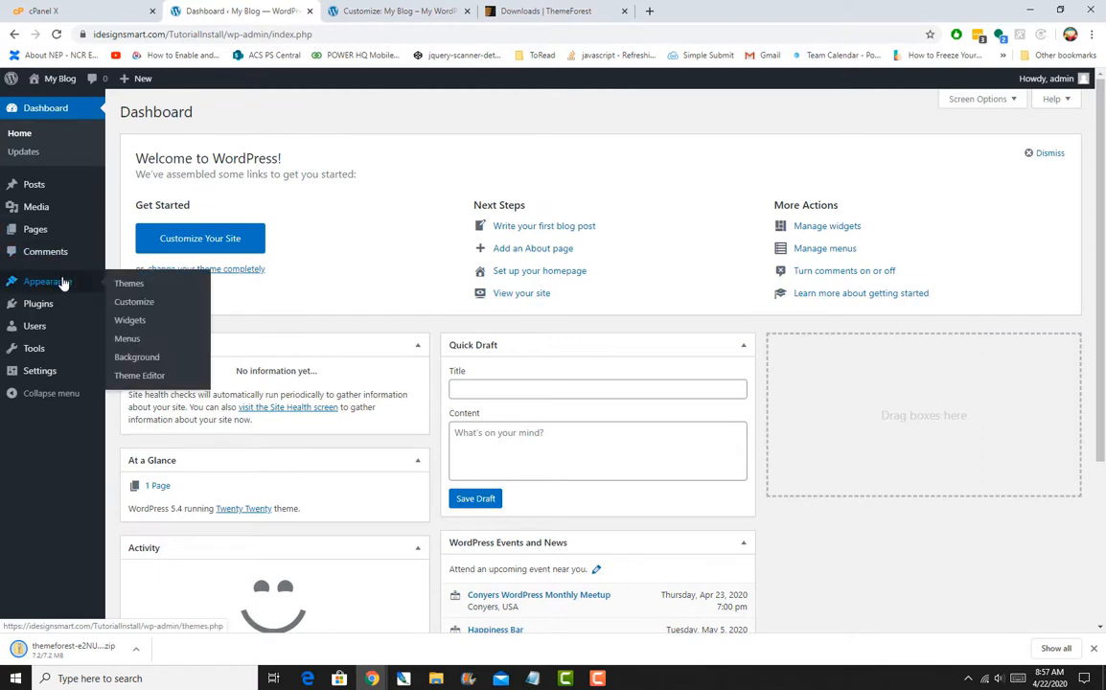
left_click(138, 285)
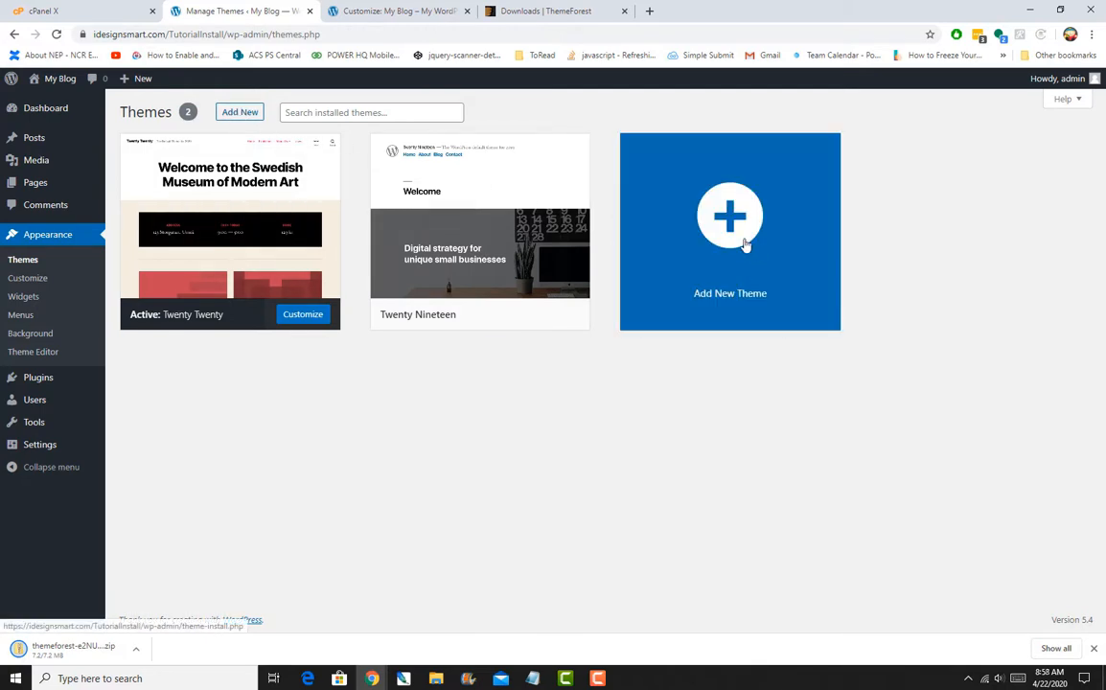
left_click(725, 228)
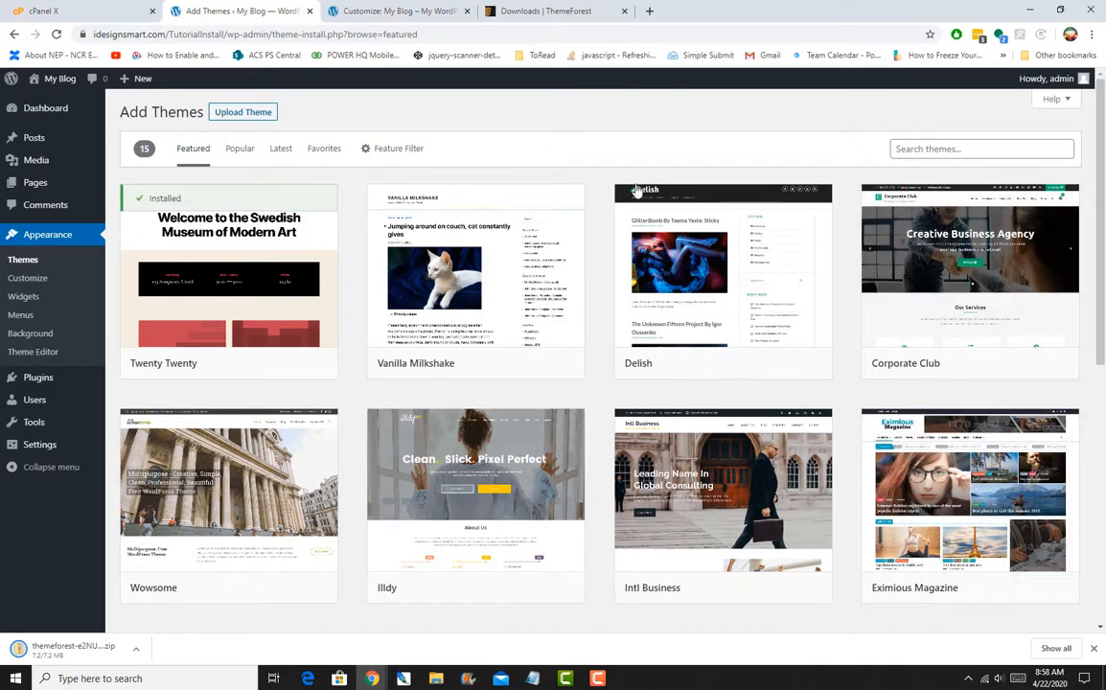
left_click(243, 113)
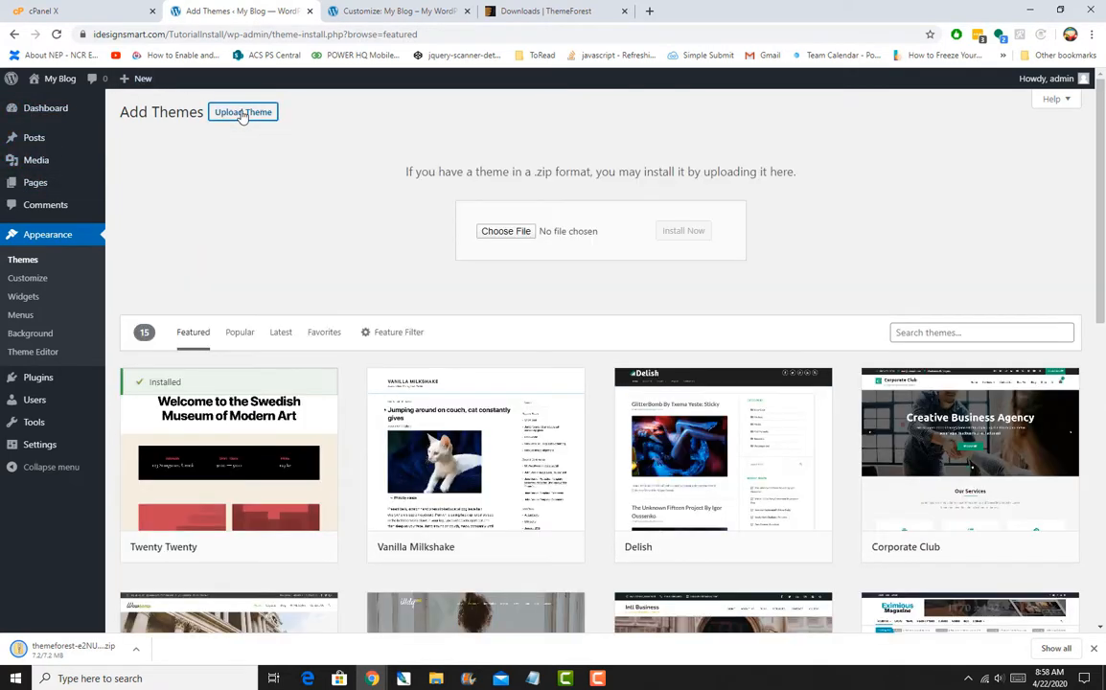
Step: Upload the Avada theme zip from the Desktop, install it and activate it
left_click(506, 231)
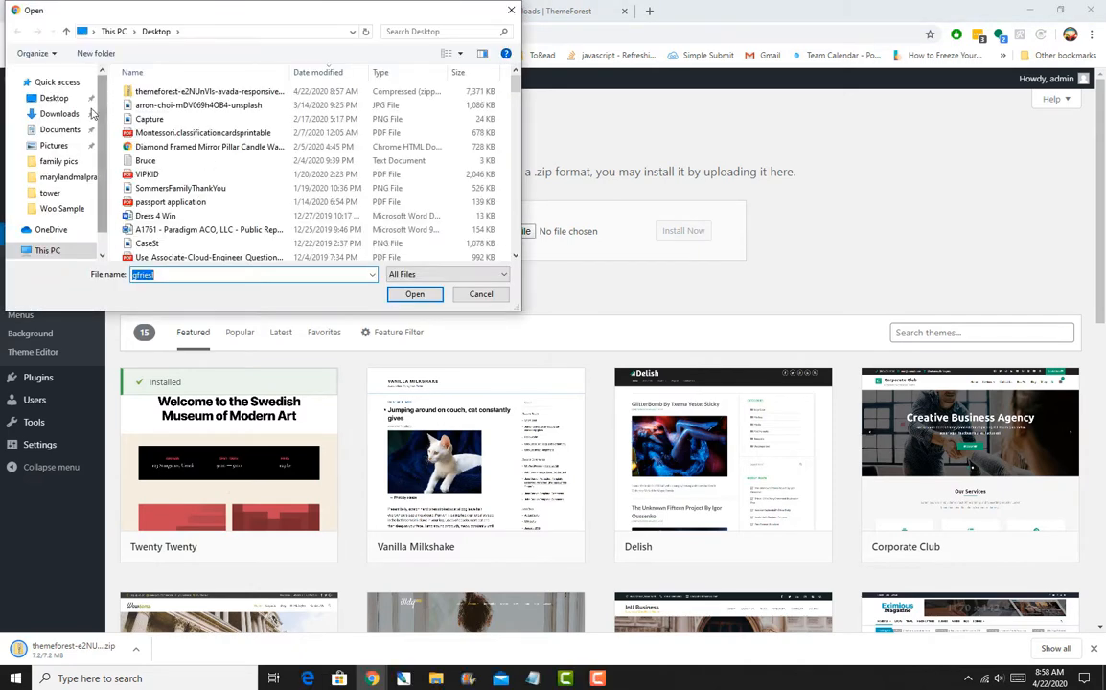
left_click(202, 91)
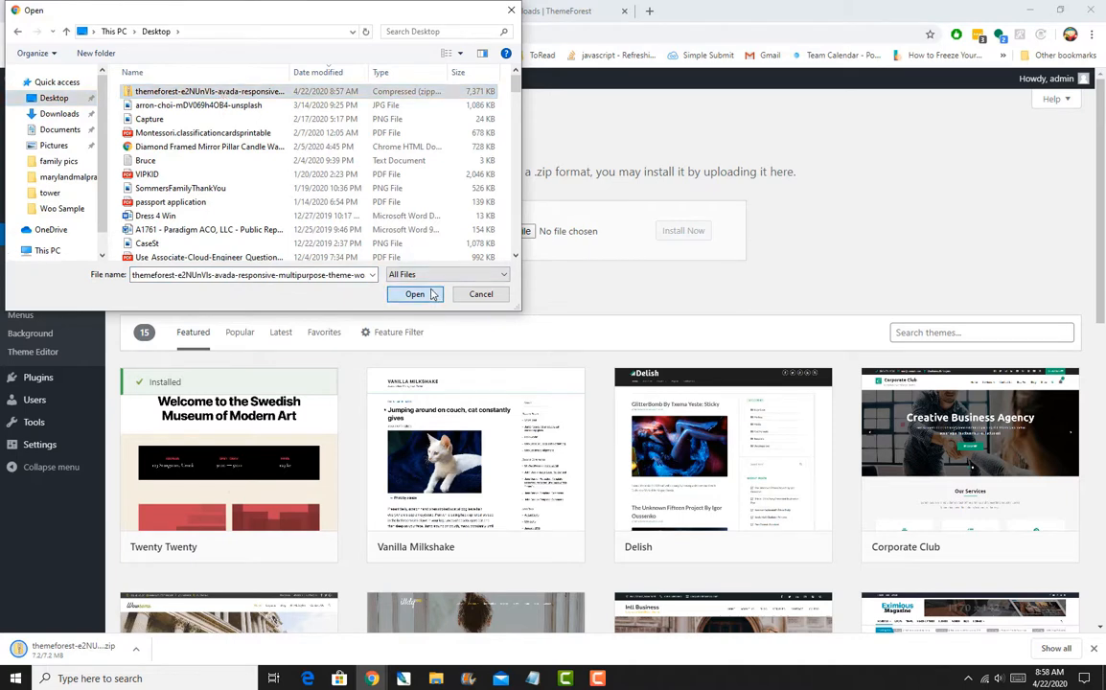
left_click(433, 293)
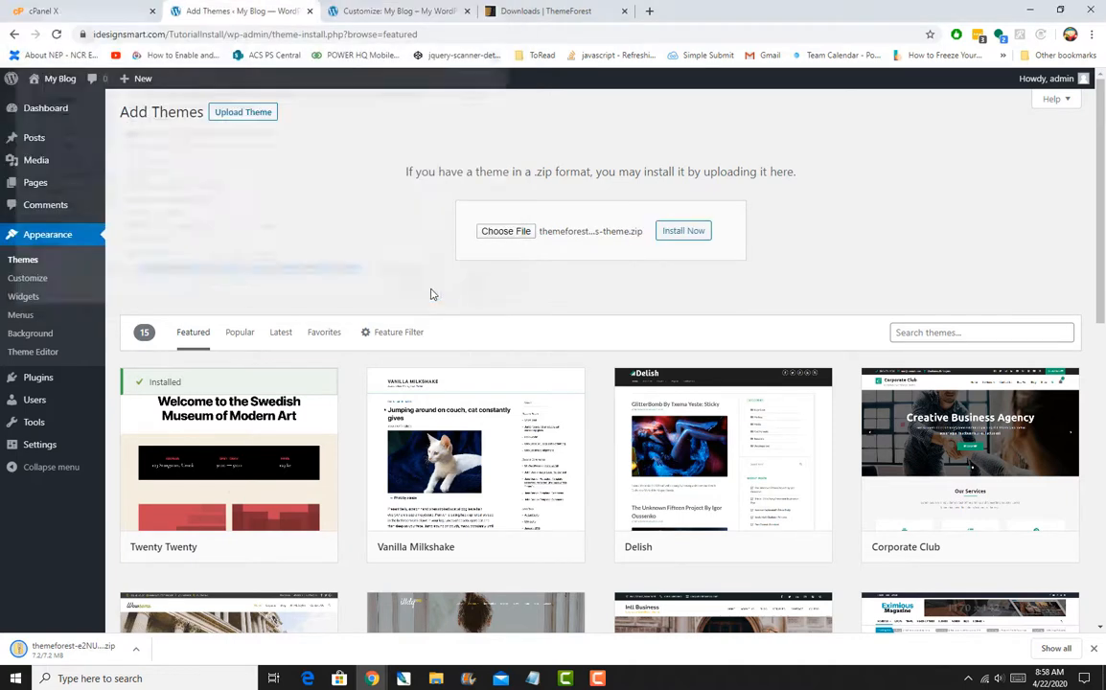
left_click(672, 231)
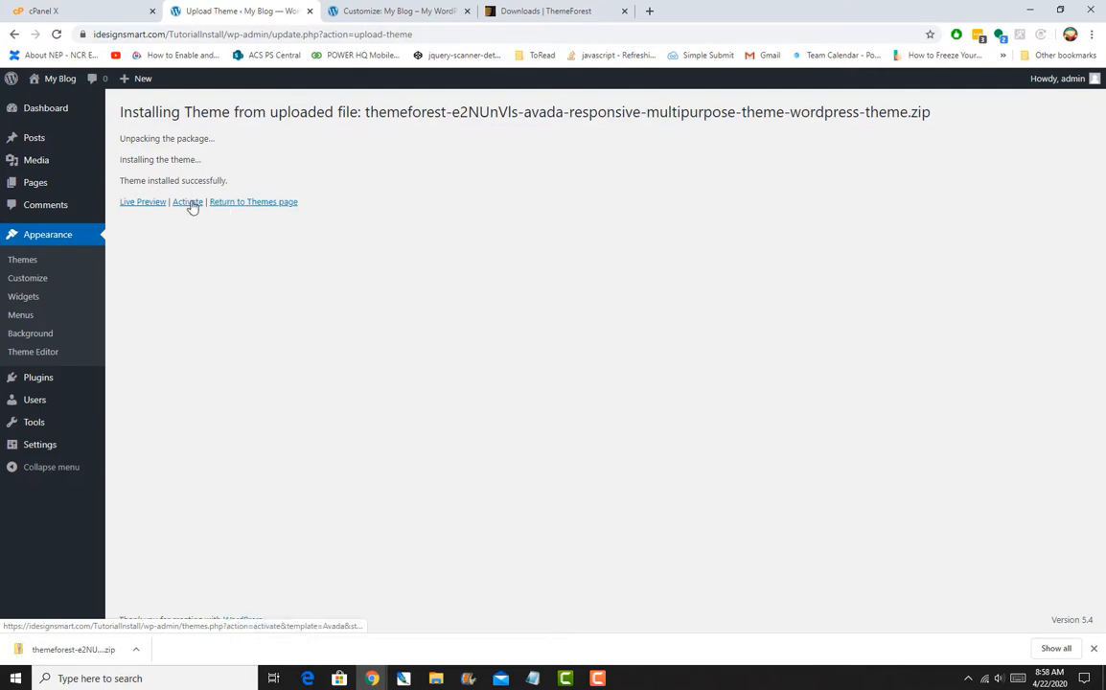
left_click(189, 203)
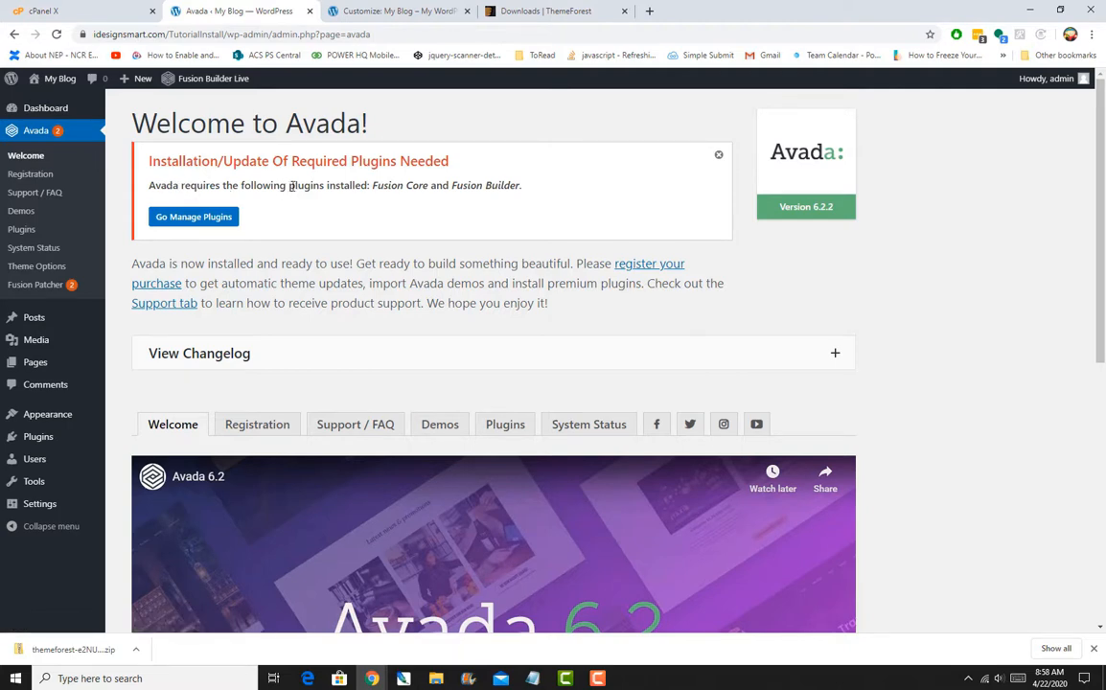
Step: Read the required-plugins notice and the purchase registration note on the Avada welcome page
left_click_drag(290, 186, 522, 198)
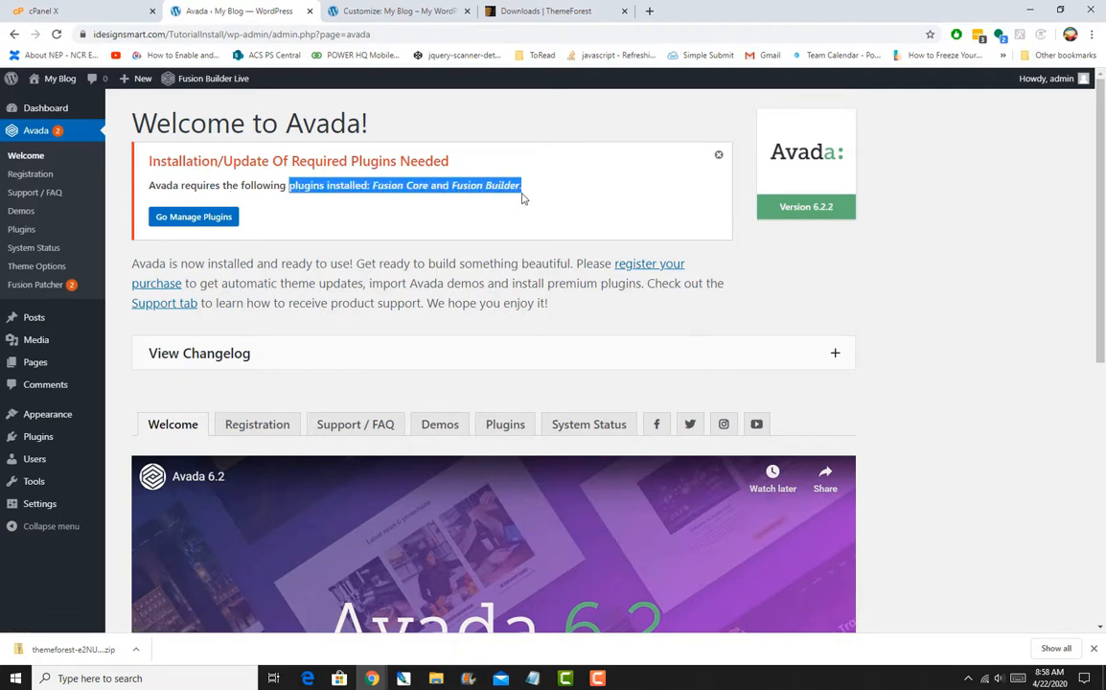
left_click(597, 182)
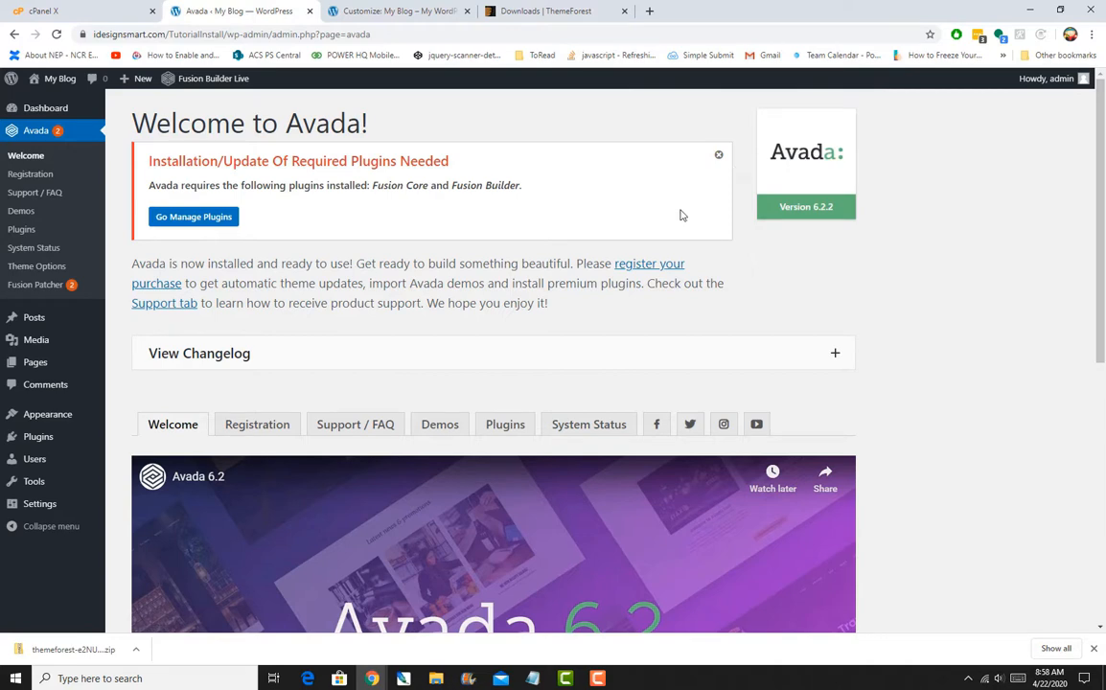
left_click_drag(242, 267, 712, 267)
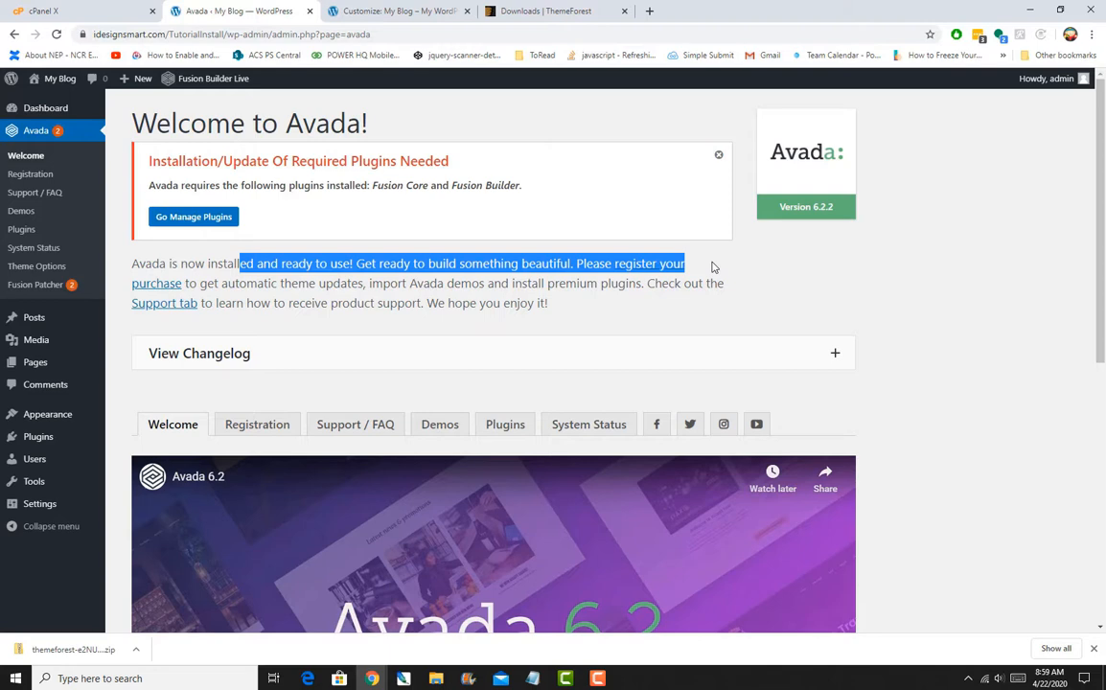
left_click(765, 294)
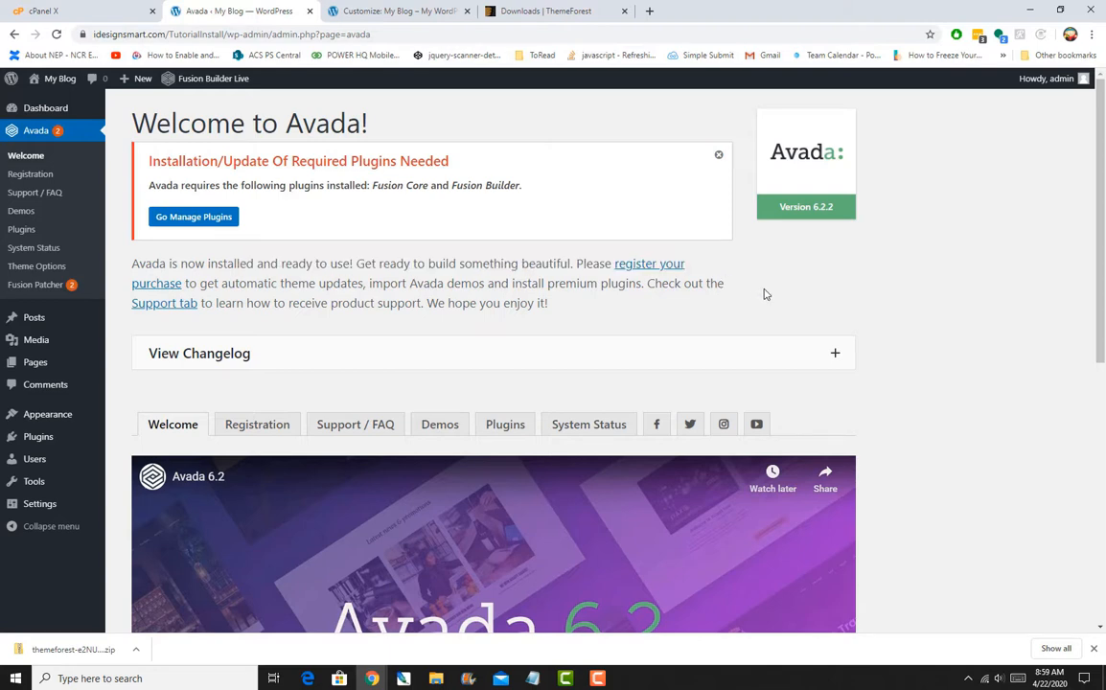
Step: Open the Avada purchase registration page and follow its instructions to Envato's personal token generation page
left_click(661, 268)
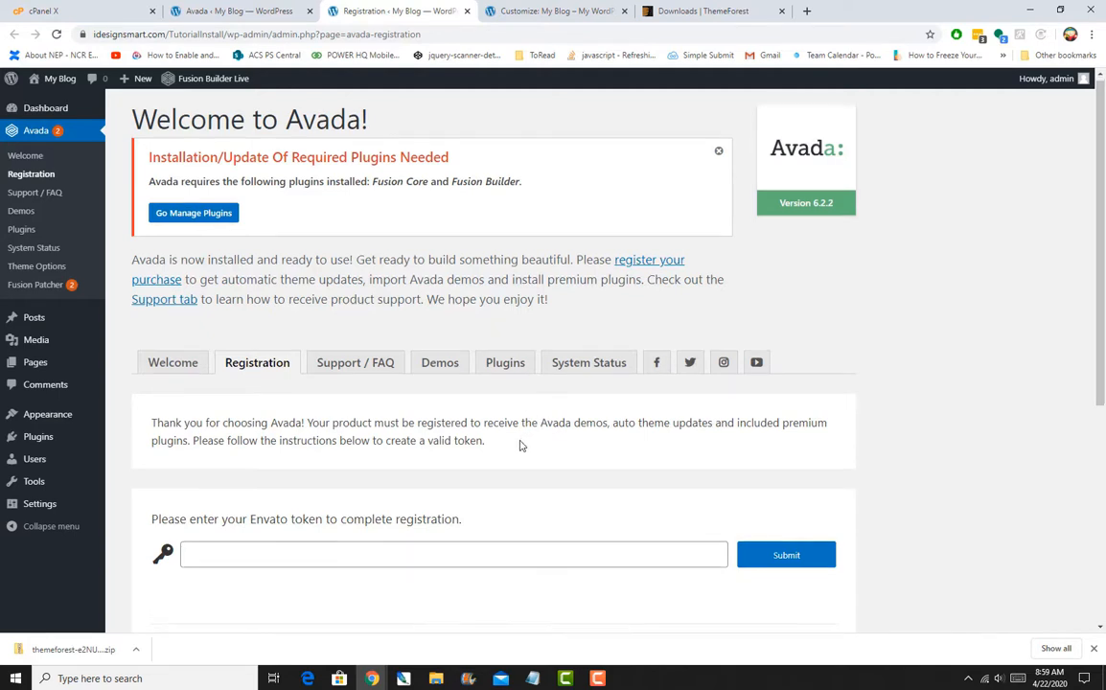
scroll(520, 444, "down", 1)
scroll(520, 444, "down", 2)
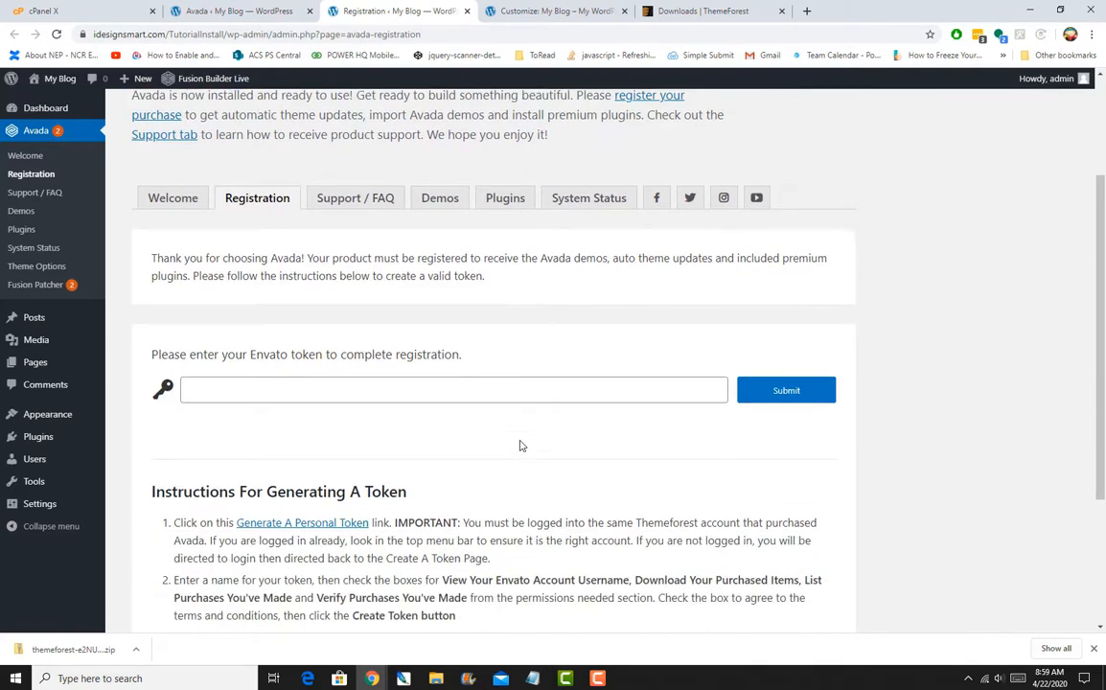
scroll(521, 445, "down", 1)
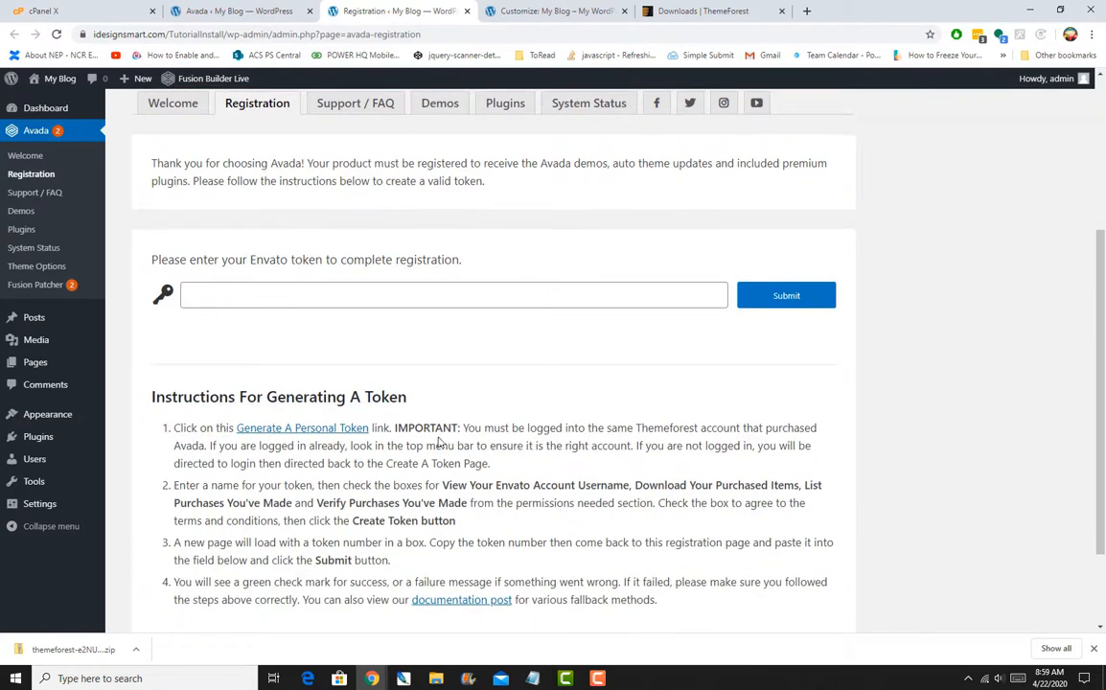
left_click(330, 428)
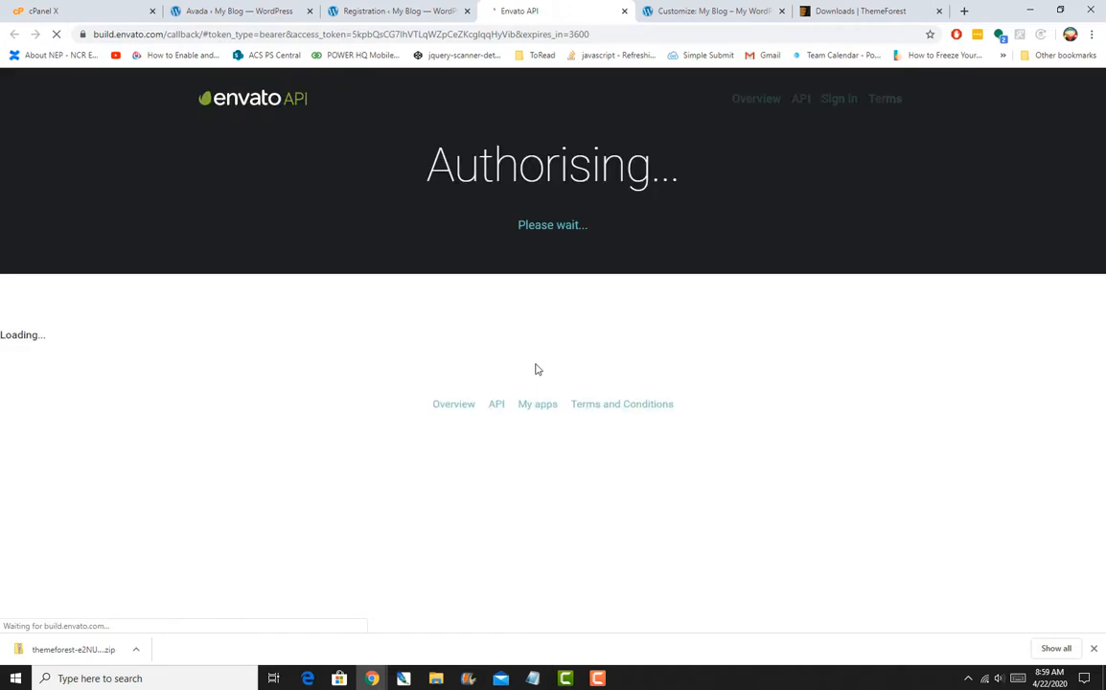
Step: Name the new Envato token "New Avada Tutorial Install"
left_click(503, 408)
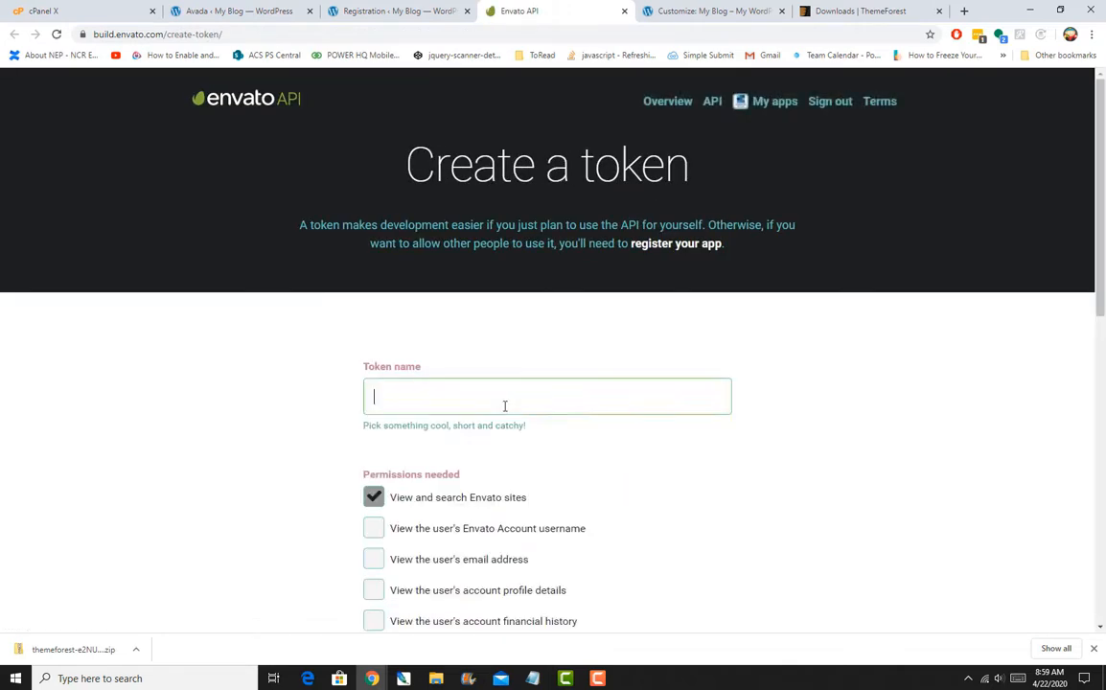
type("New Avs")
key("BackSpace")
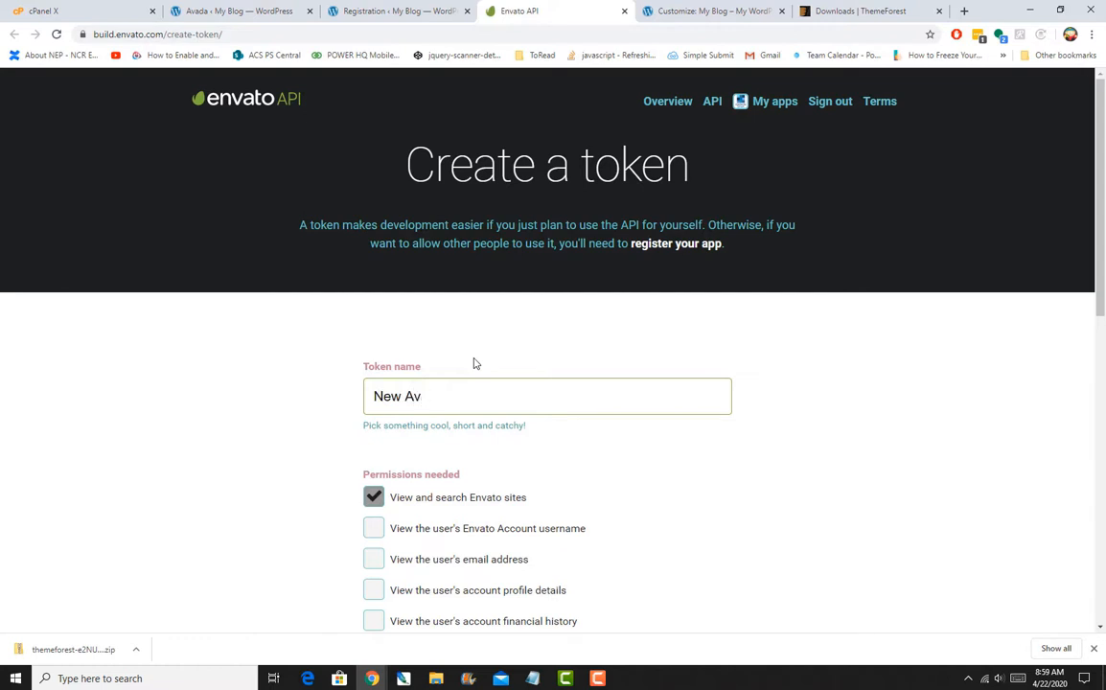
type("ada Tutorial I")
type("nstall")
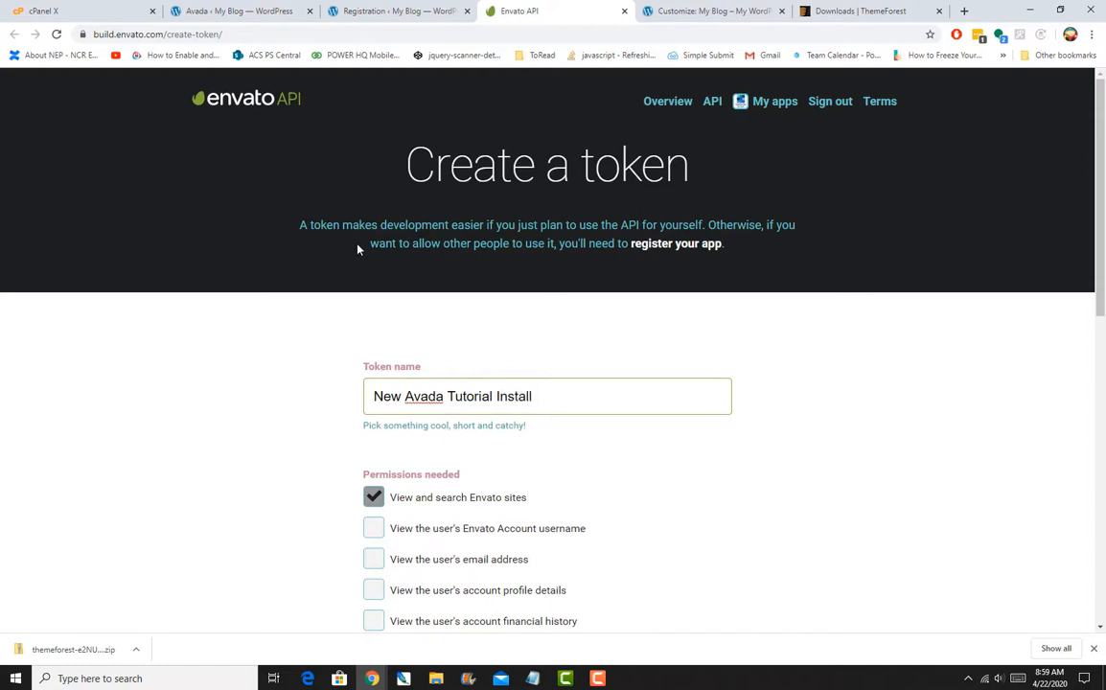
Step: Check which token permissions Avada's registration instructions require, and return to the Envato token form
scroll(523, 338, "down", 8)
scroll(524, 340, "up", 5)
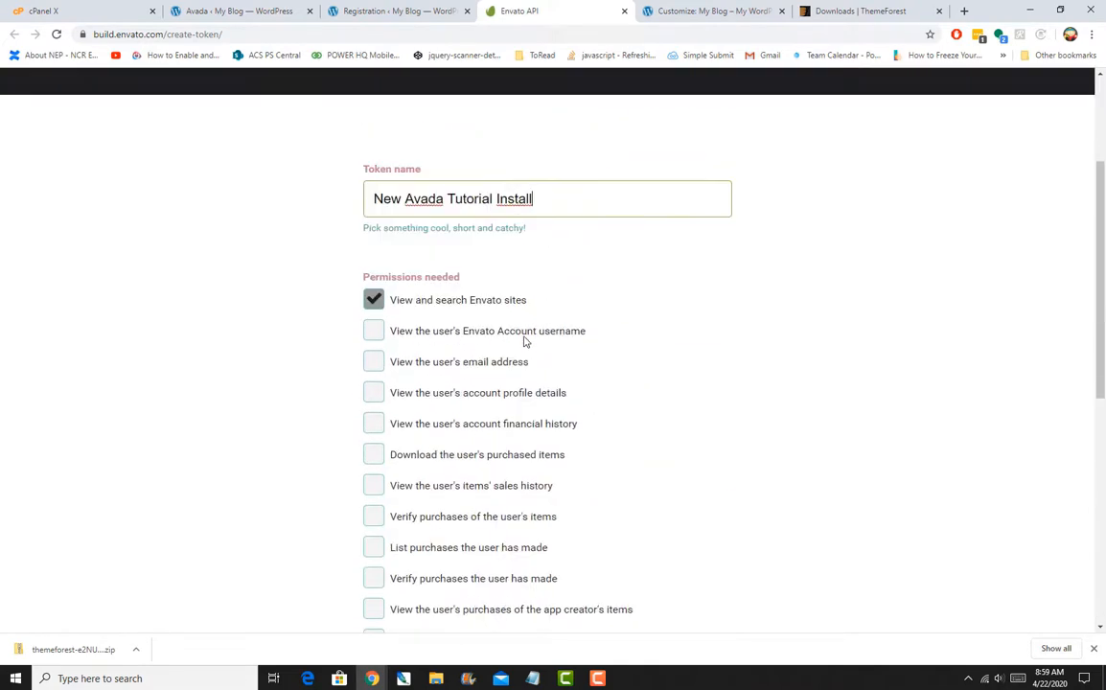
left_click(225, 8)
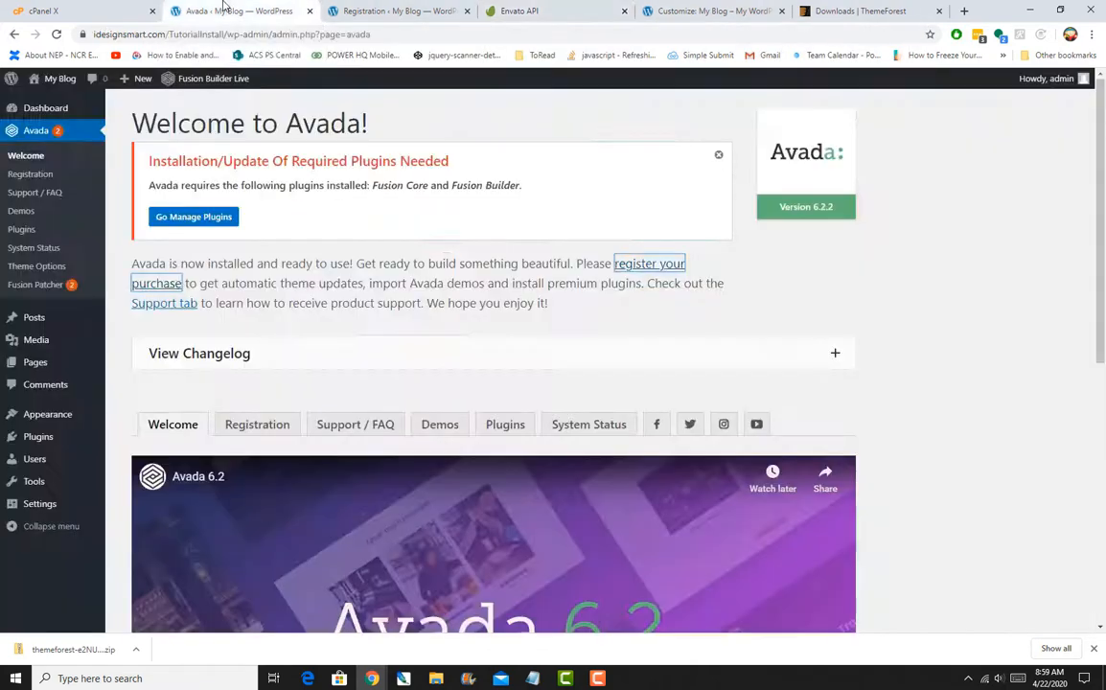
scroll(523, 388, "down", 5)
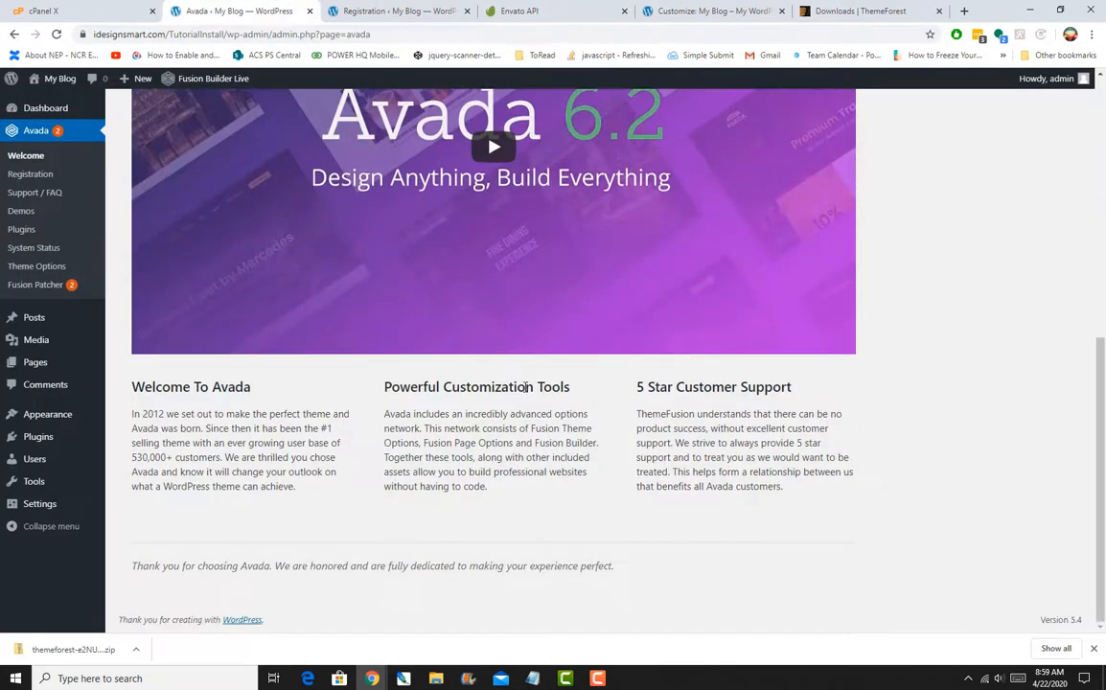
scroll(525, 388, "up", 5)
left_click(333, 9)
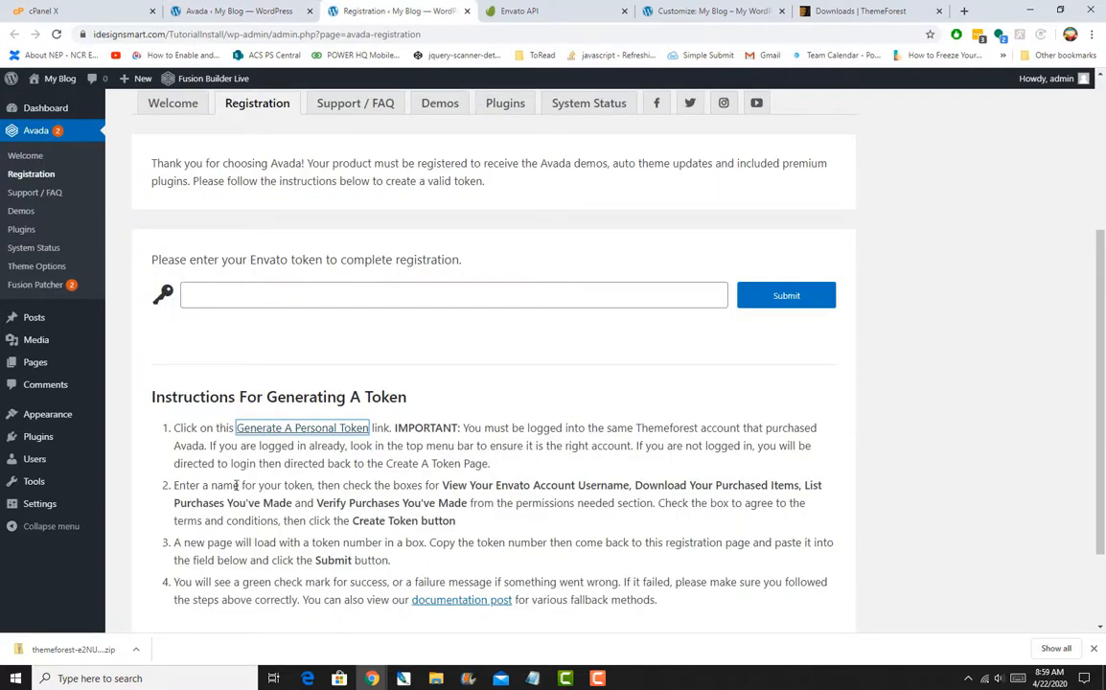
left_click_drag(237, 484, 634, 486)
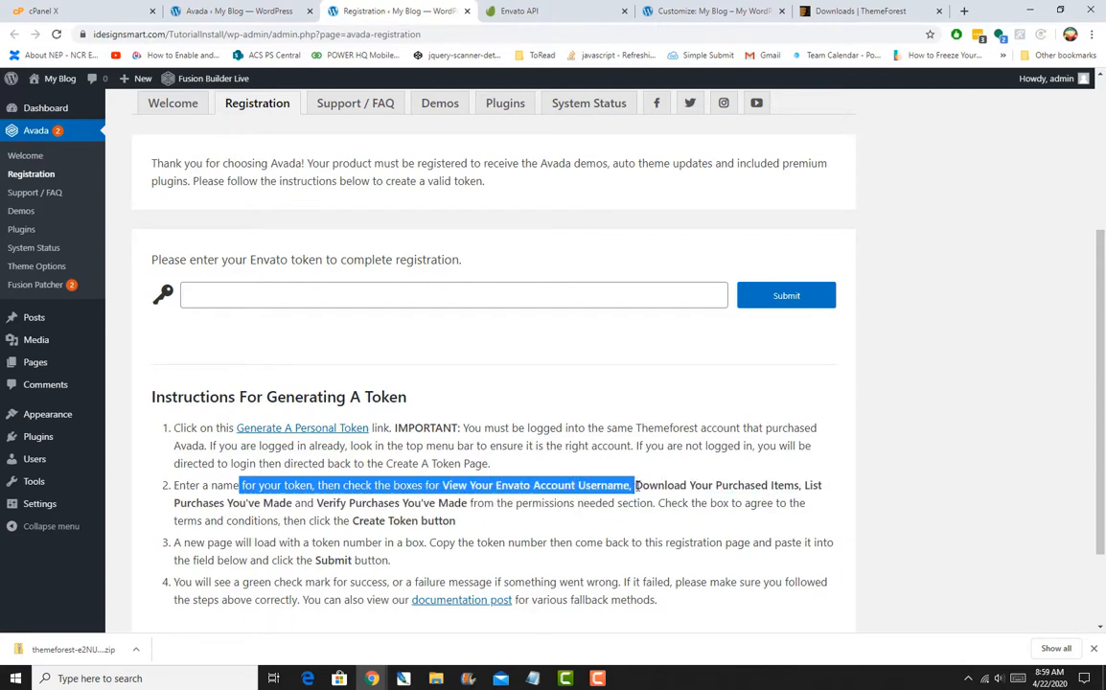
left_click(519, 10)
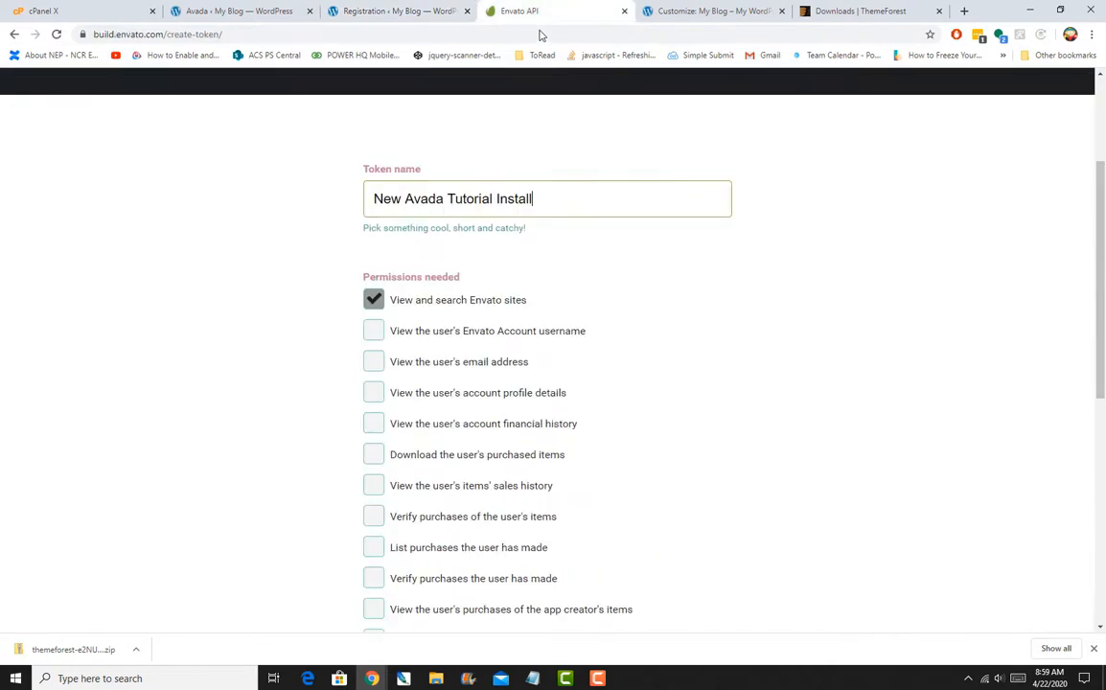
Step: Grant the token permission to view the Envato account username and download purchased items, checking against Avada's registration instructions
left_click(372, 332)
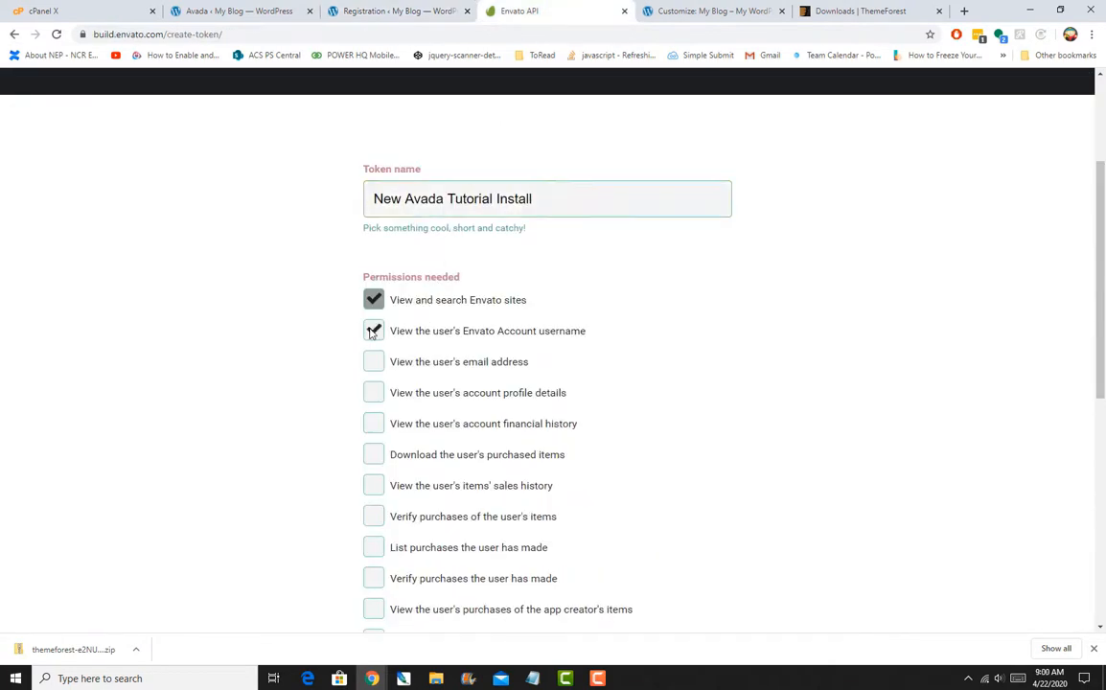
left_click(327, 6)
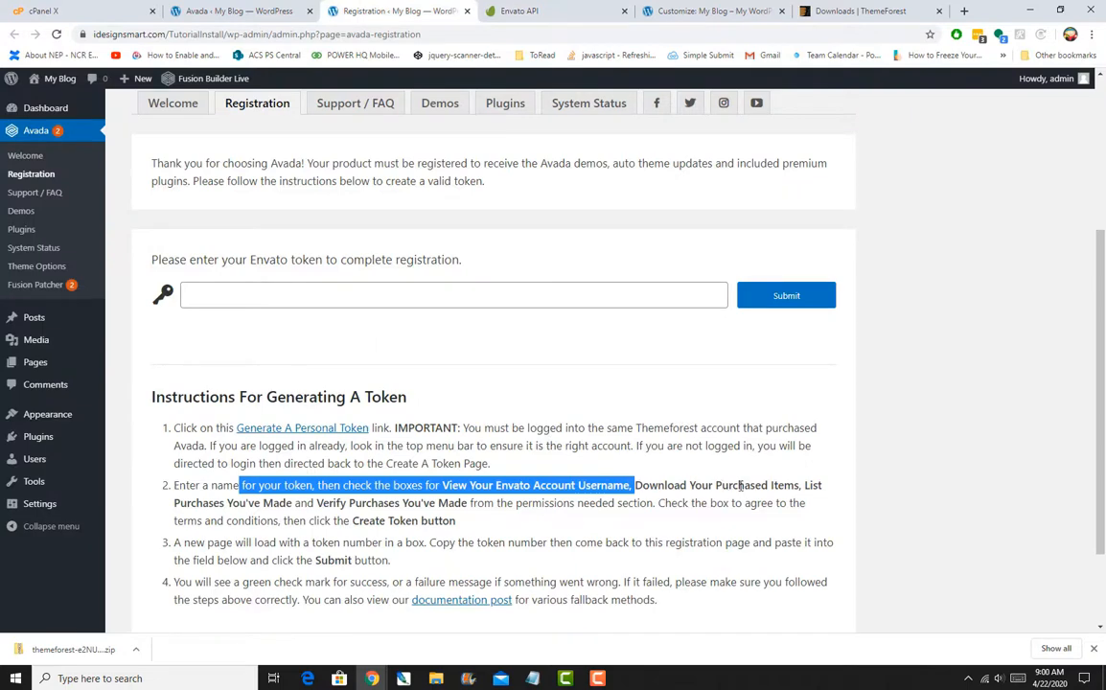
left_click(525, 11)
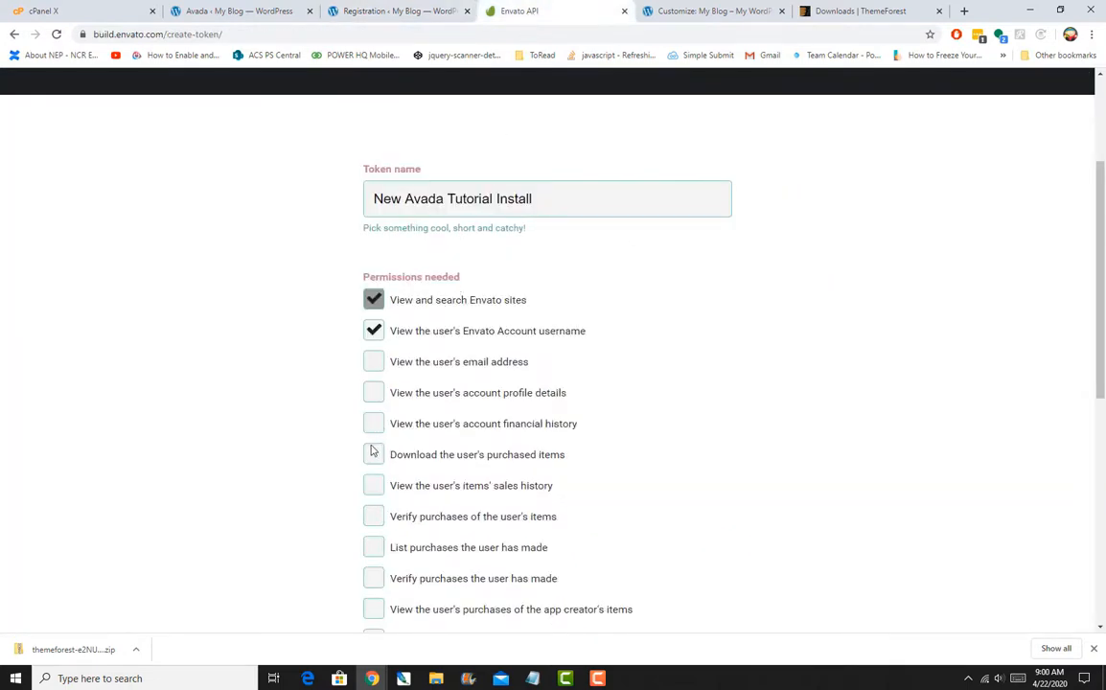
left_click(395, 6)
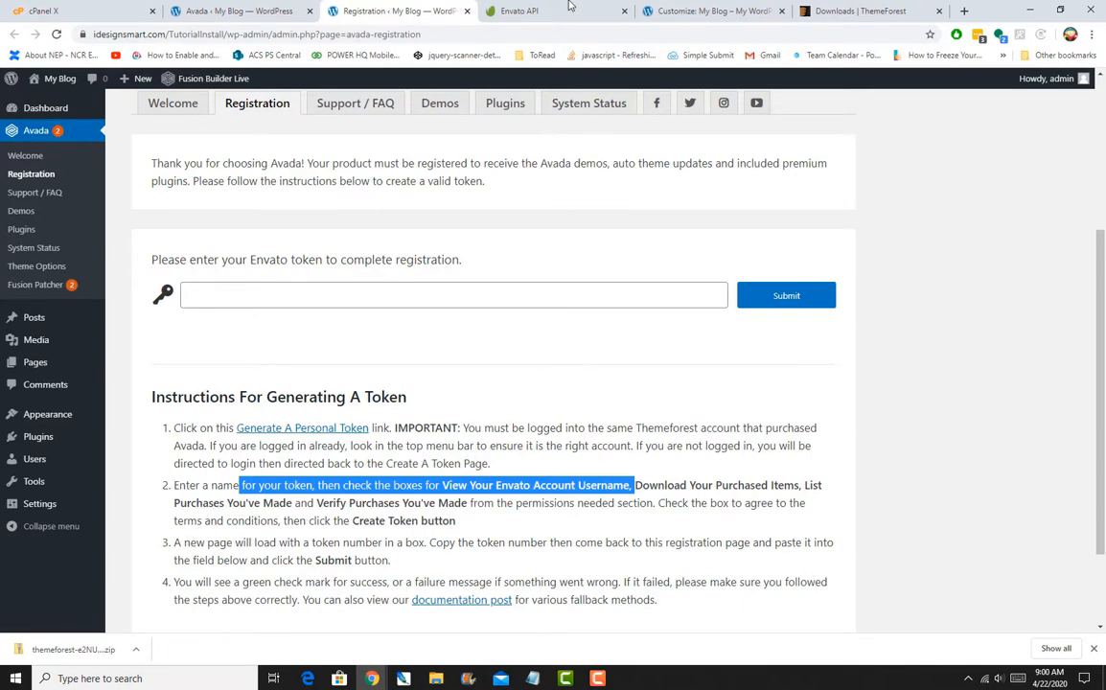
left_click(508, 6)
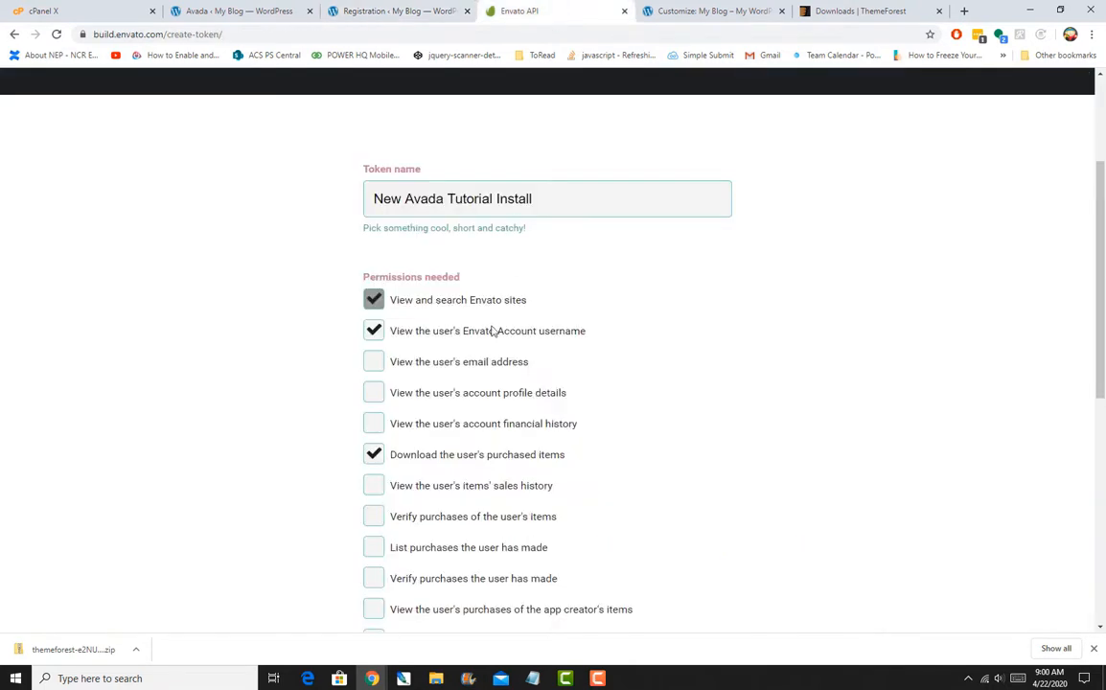
Step: Grant the token permissions to list purchases made, verify purchases of the user's items, and verify purchases the user has made
left_click(374, 548)
left_click(371, 7)
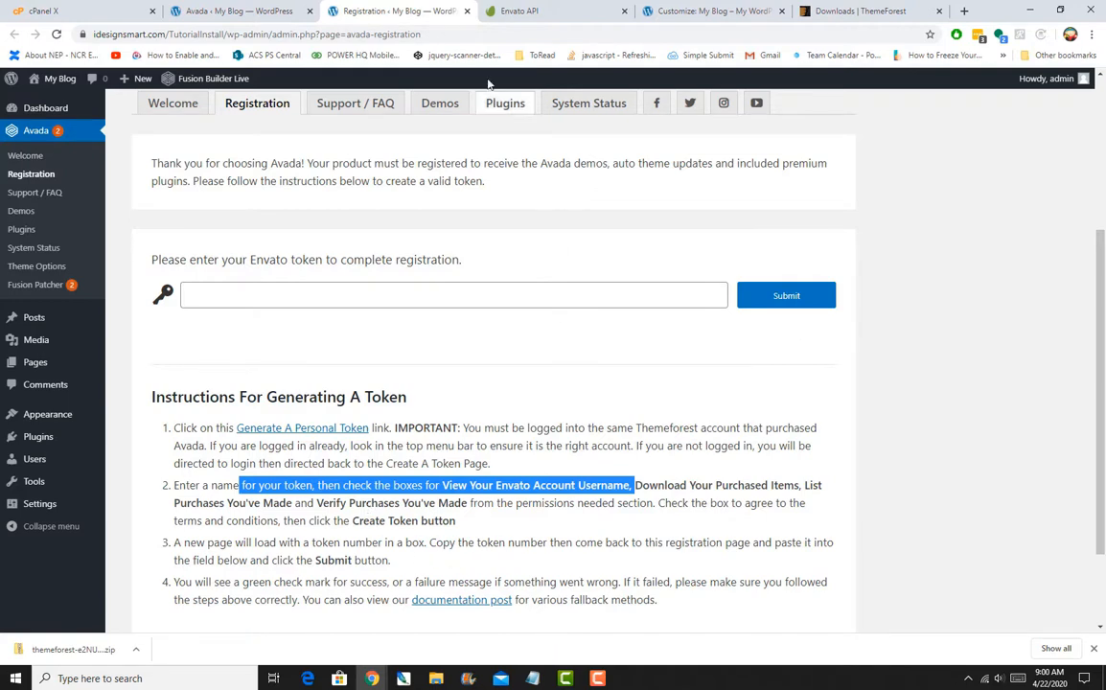
left_click(521, 11)
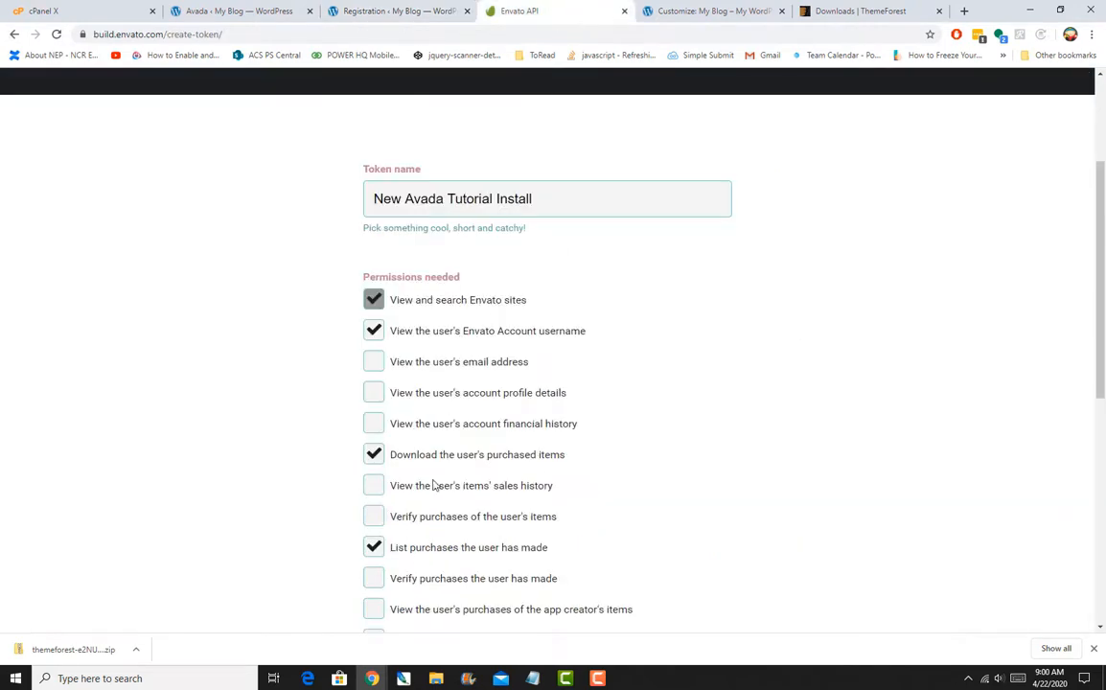
left_click(373, 517)
scroll(559, 522, "down", 2)
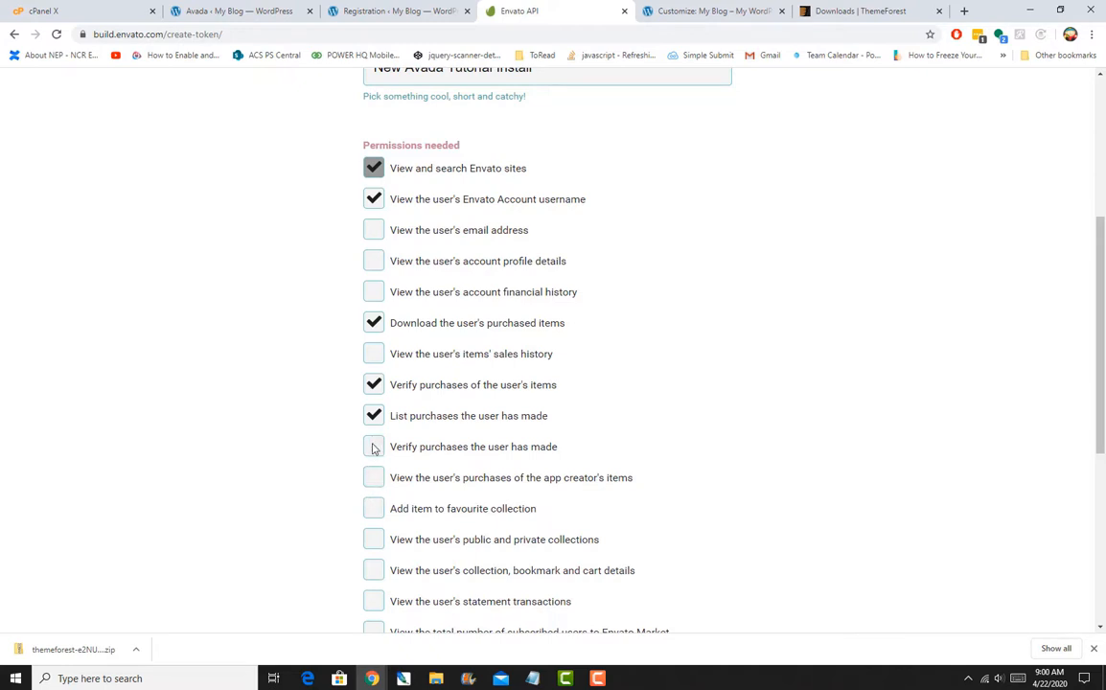
left_click(373, 448)
Step: Agree to the Envato terms and conditions and create the token
scroll(883, 552, "down", 4)
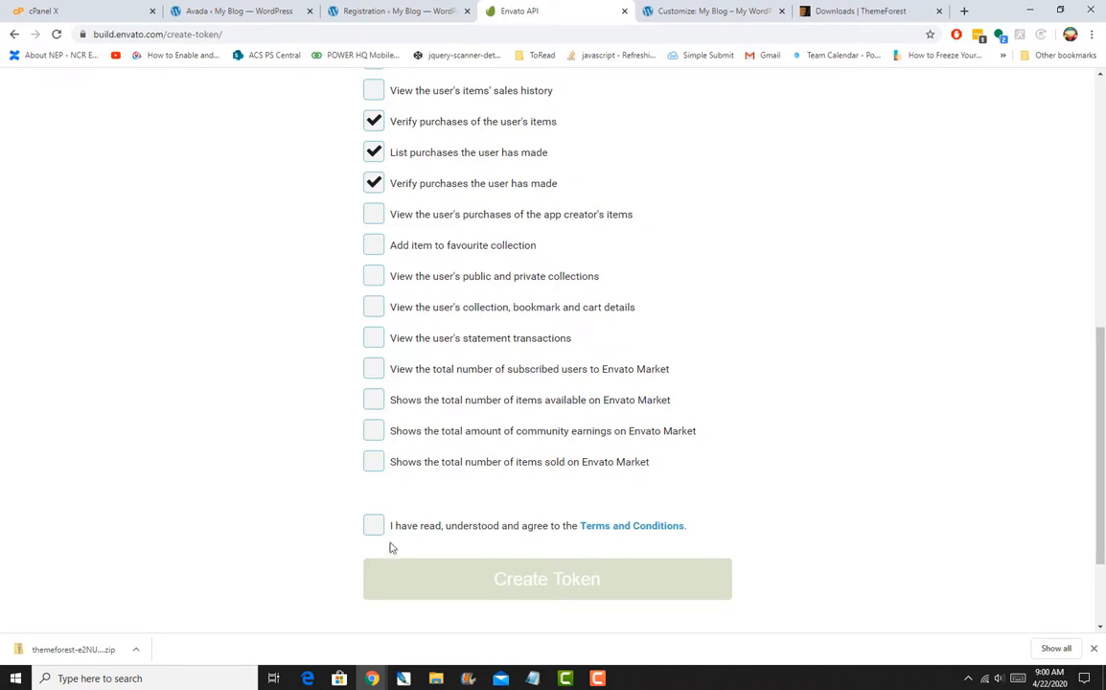
left_click(374, 526)
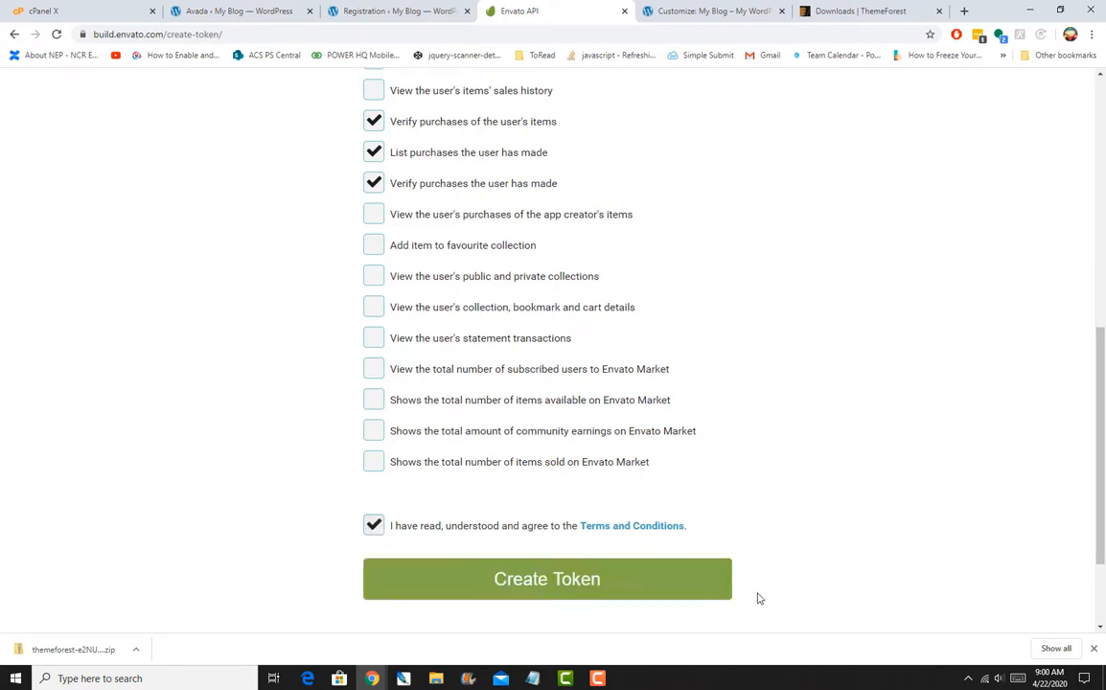
left_click(553, 580)
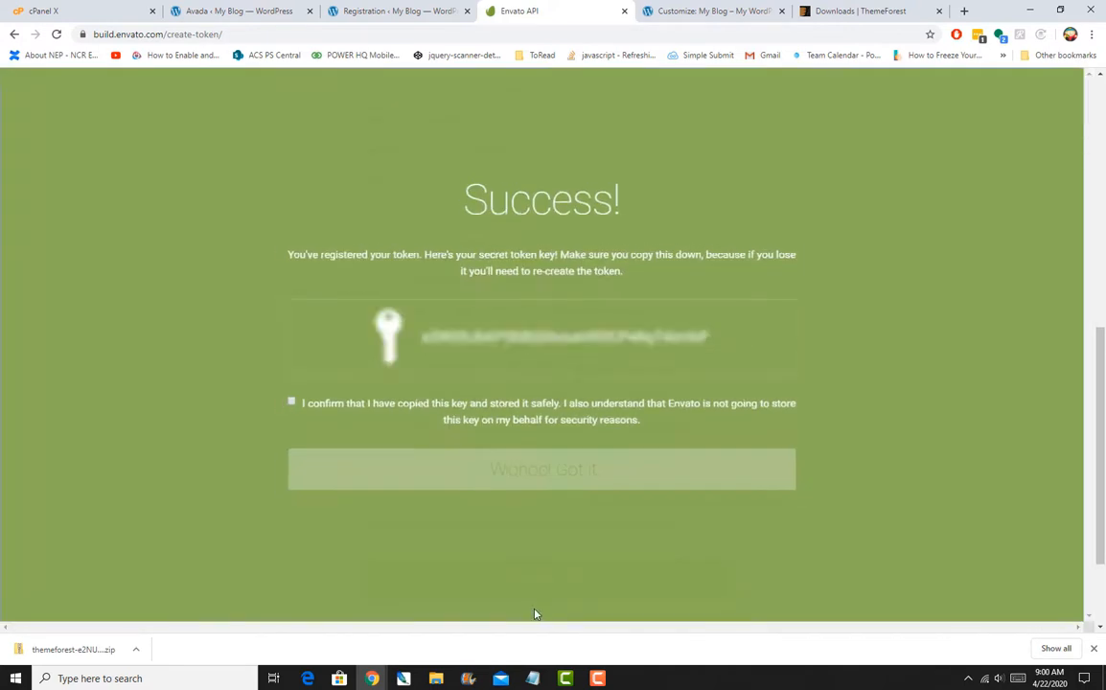
Step: Confirm that the secret token key is stored safely, copy the key, and finish the token creation
left_click(292, 403)
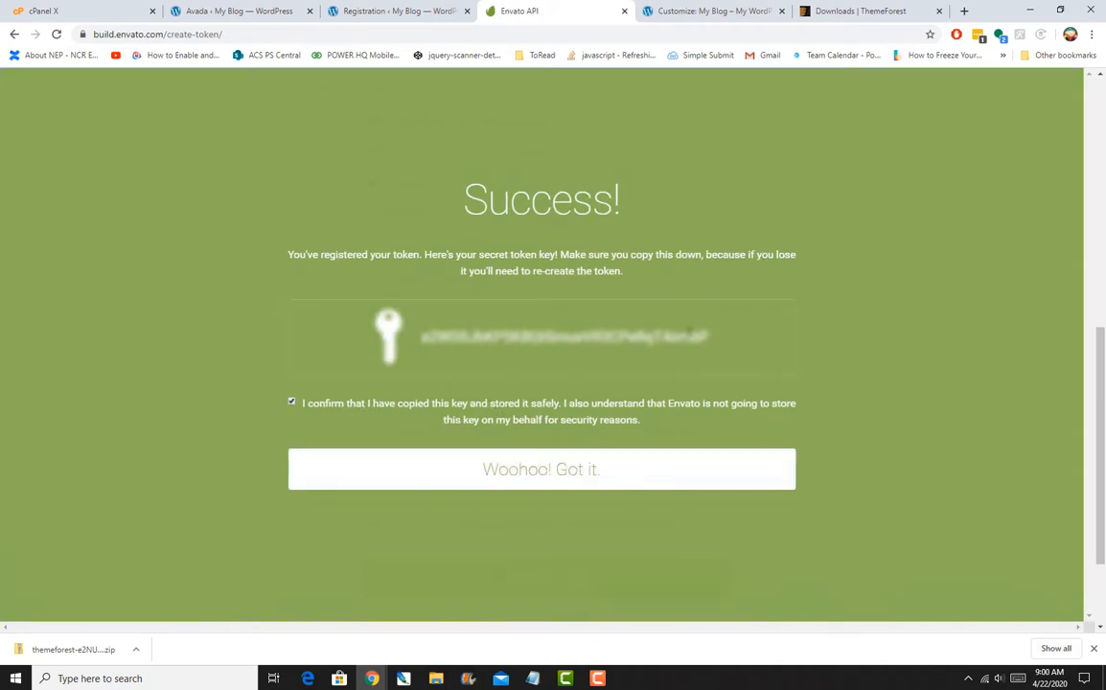
left_click_drag(708, 338, 299, 353)
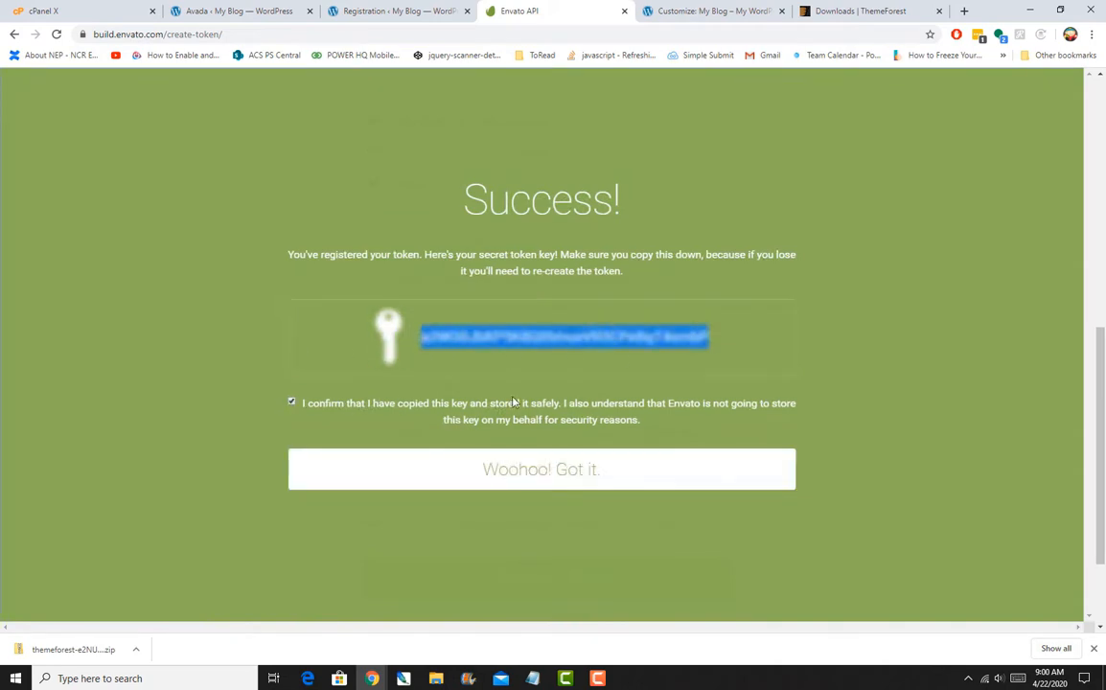
right_click(522, 335)
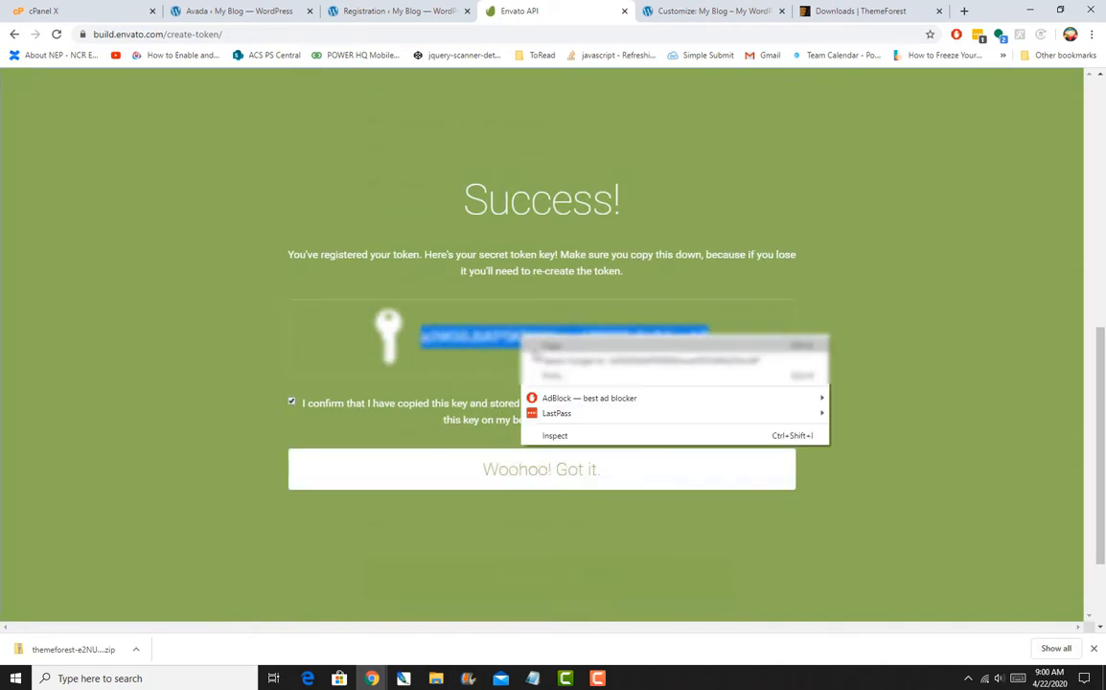
left_click(551, 346)
left_click(568, 474)
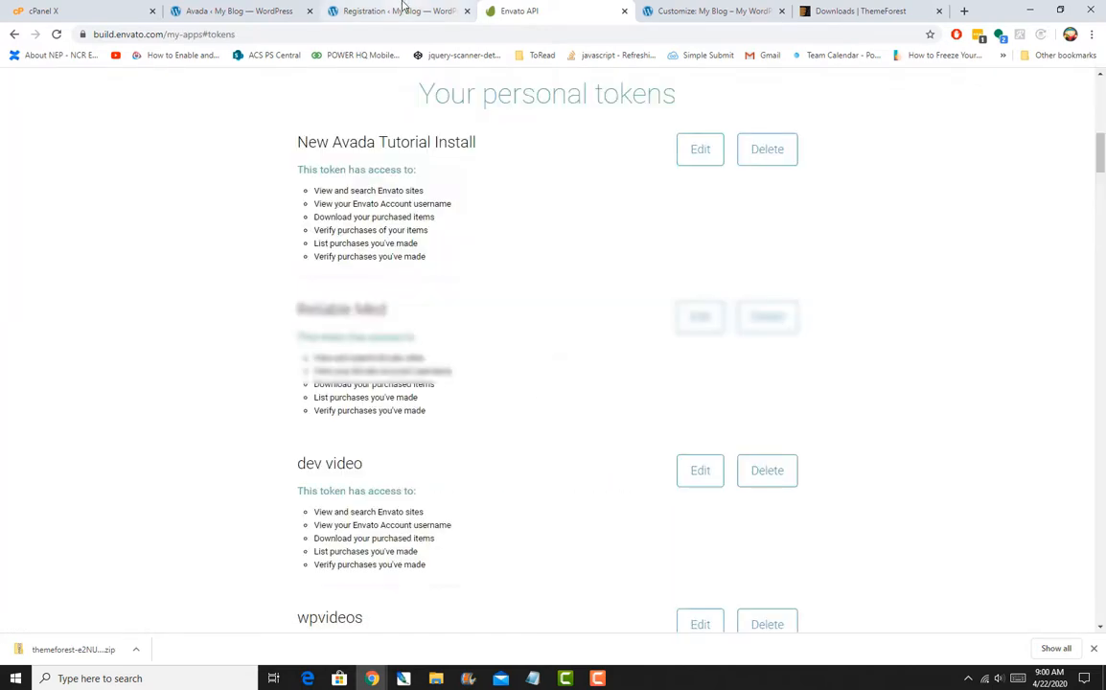
Step: Paste the Envato token into the token field on Avada's registration page and submit it
left_click(402, 10)
right_click(382, 293)
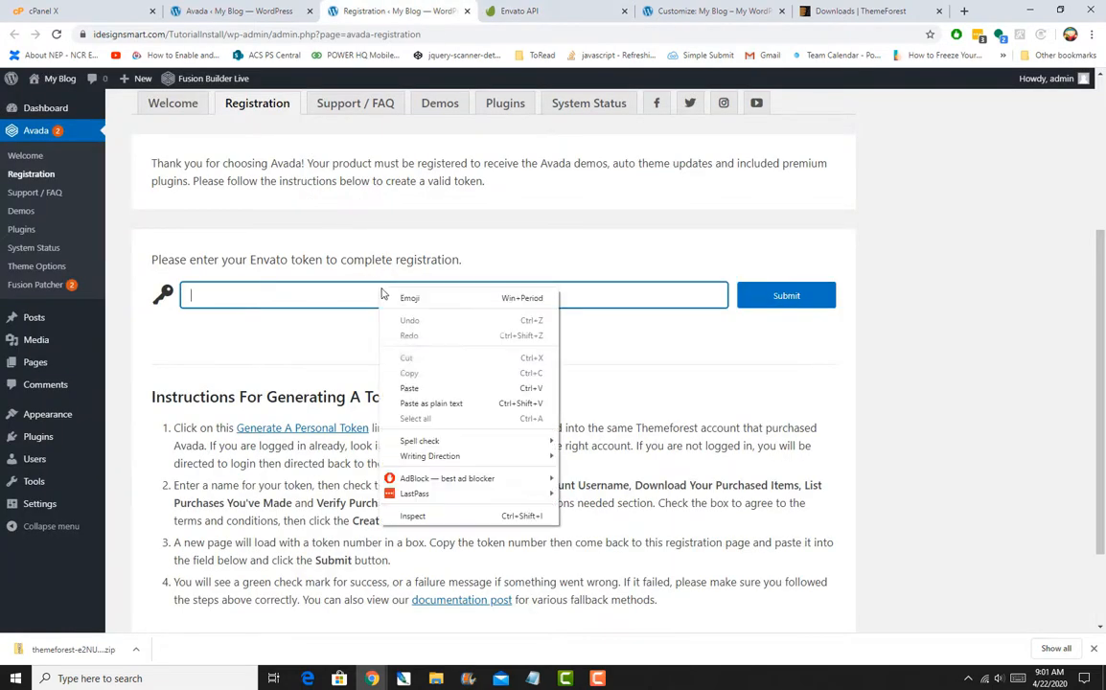
left_click(412, 388)
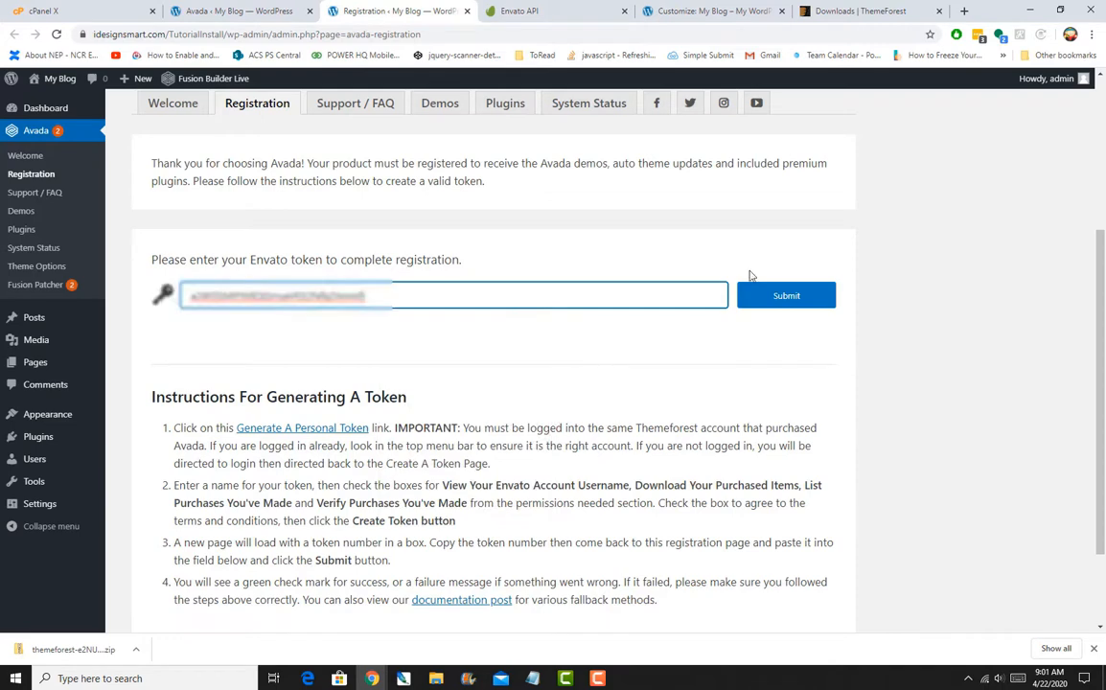
left_click(784, 297)
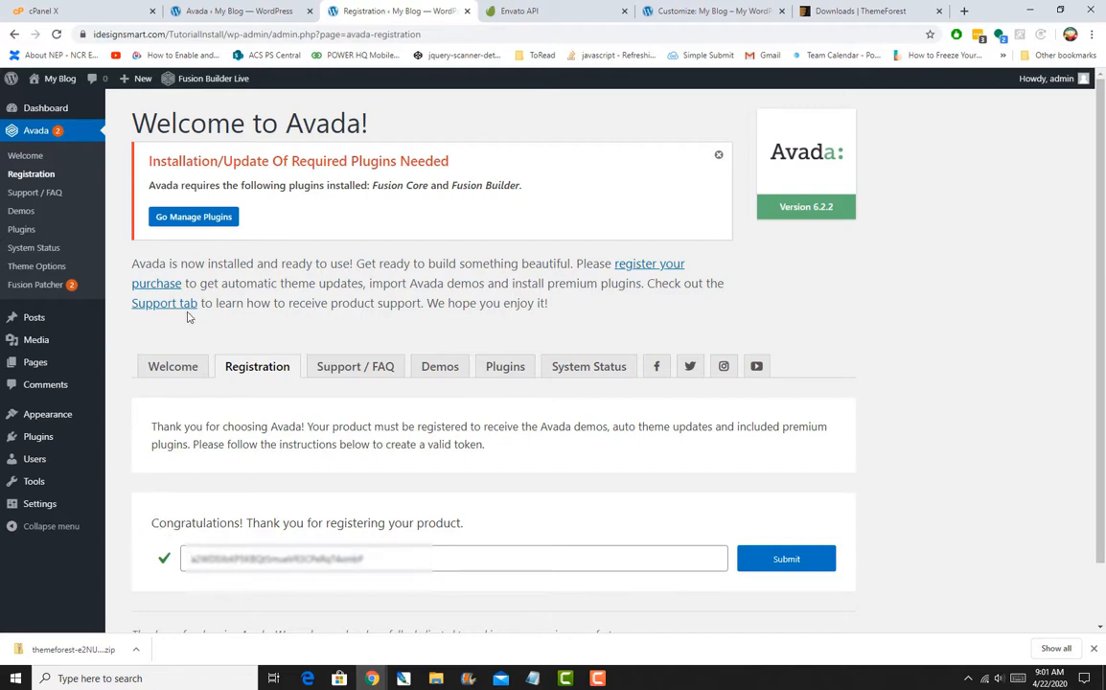
Step: Open Avada's plugins page and look through the required, premium and optional plugins on offer
left_click(506, 366)
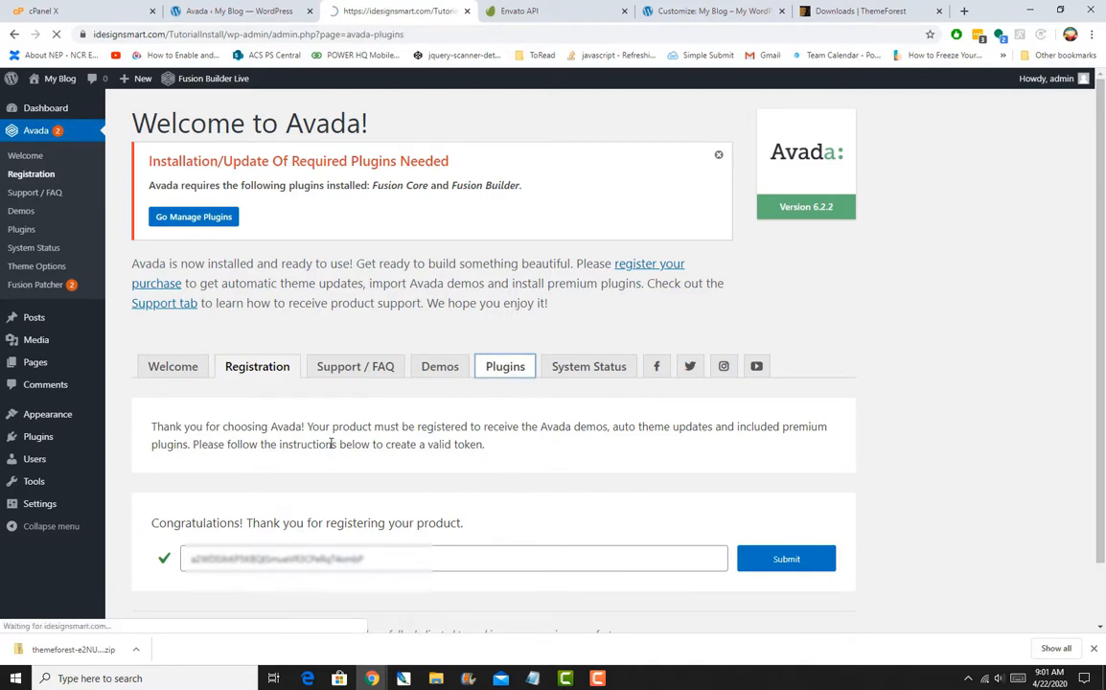
scroll(331, 441, "down", 3)
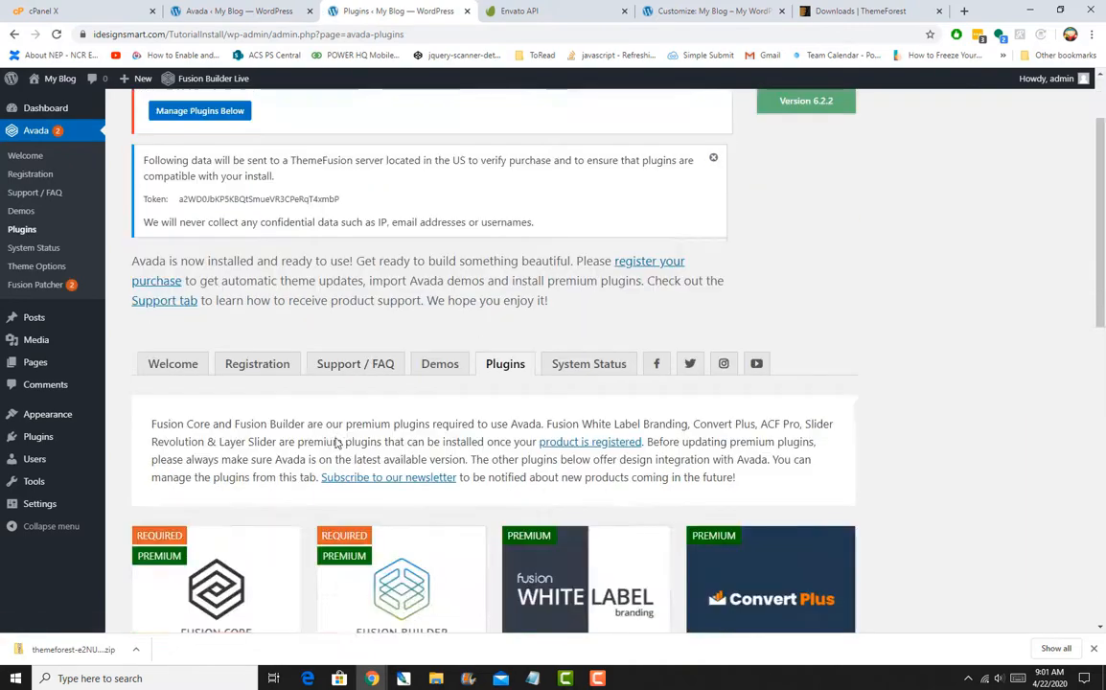
mouse_move(208, 453)
mouse_move(427, 442)
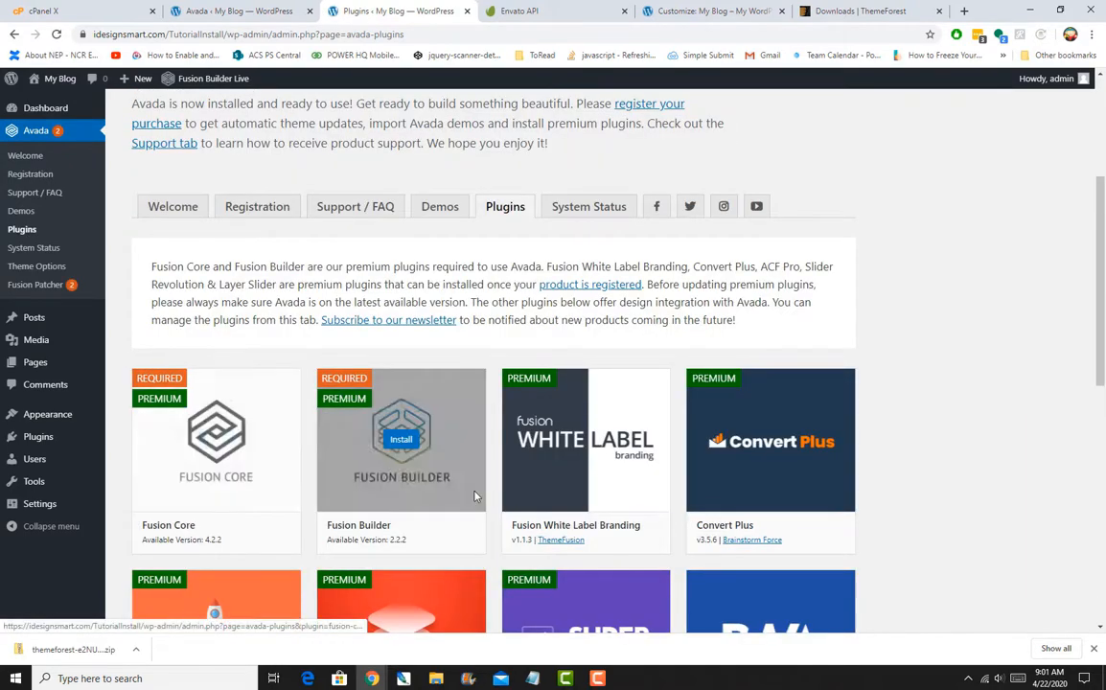
scroll(477, 495, "down", 3)
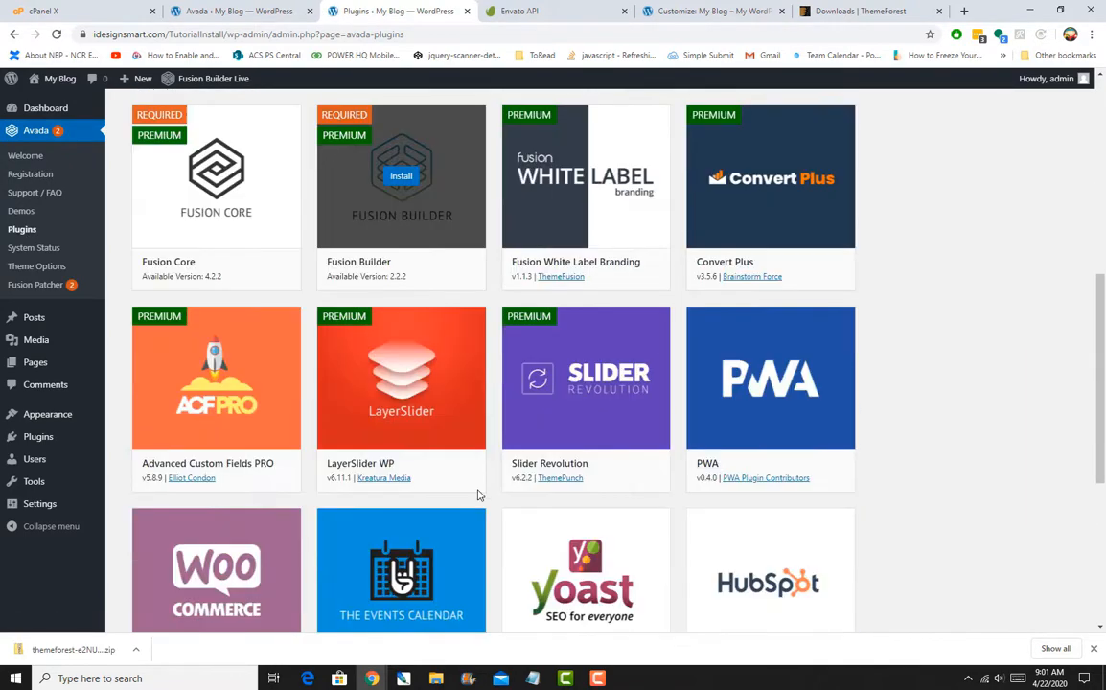
mouse_move(792, 232)
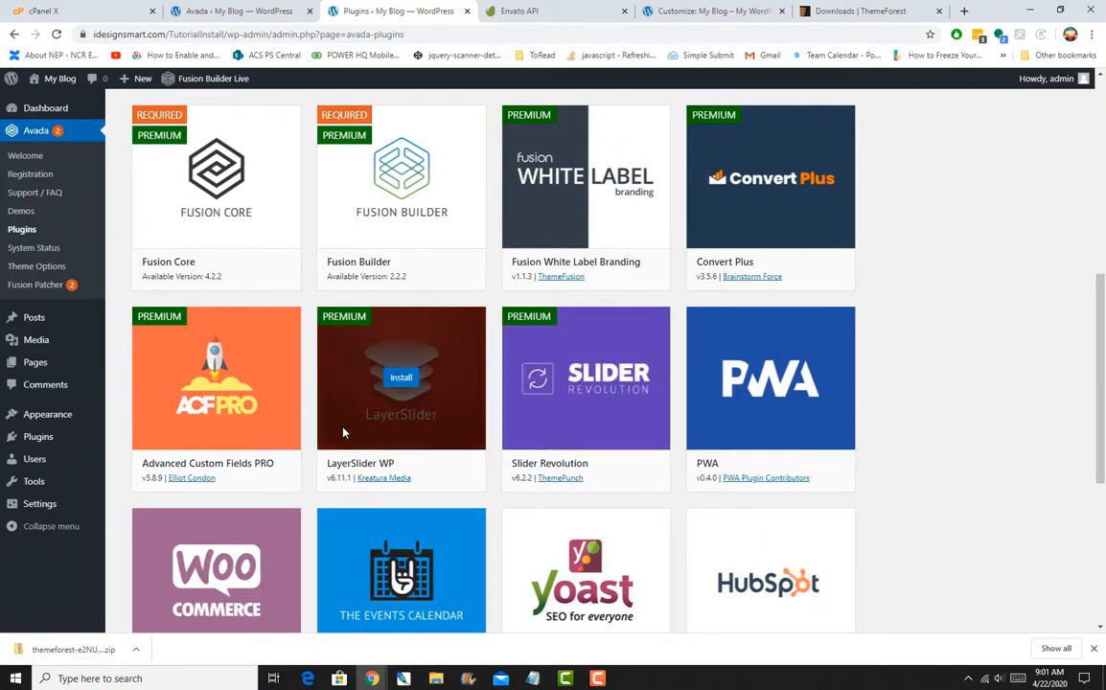
scroll(343, 431, "down", 3)
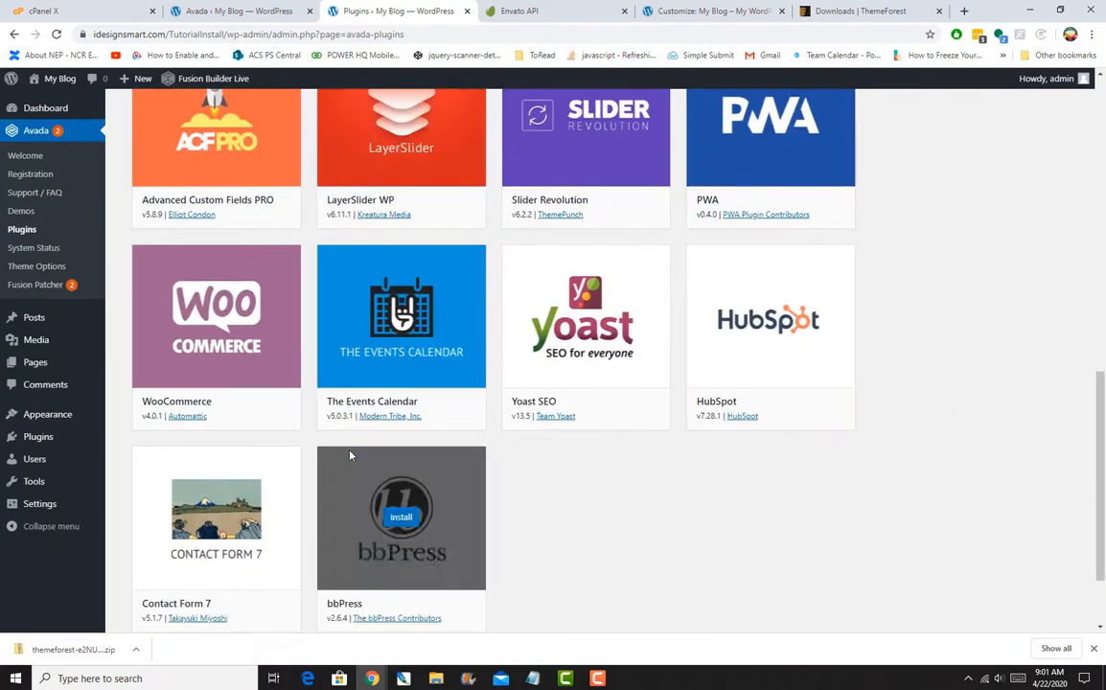
scroll(348, 457, "up", 3)
scroll(354, 460, "up", 2)
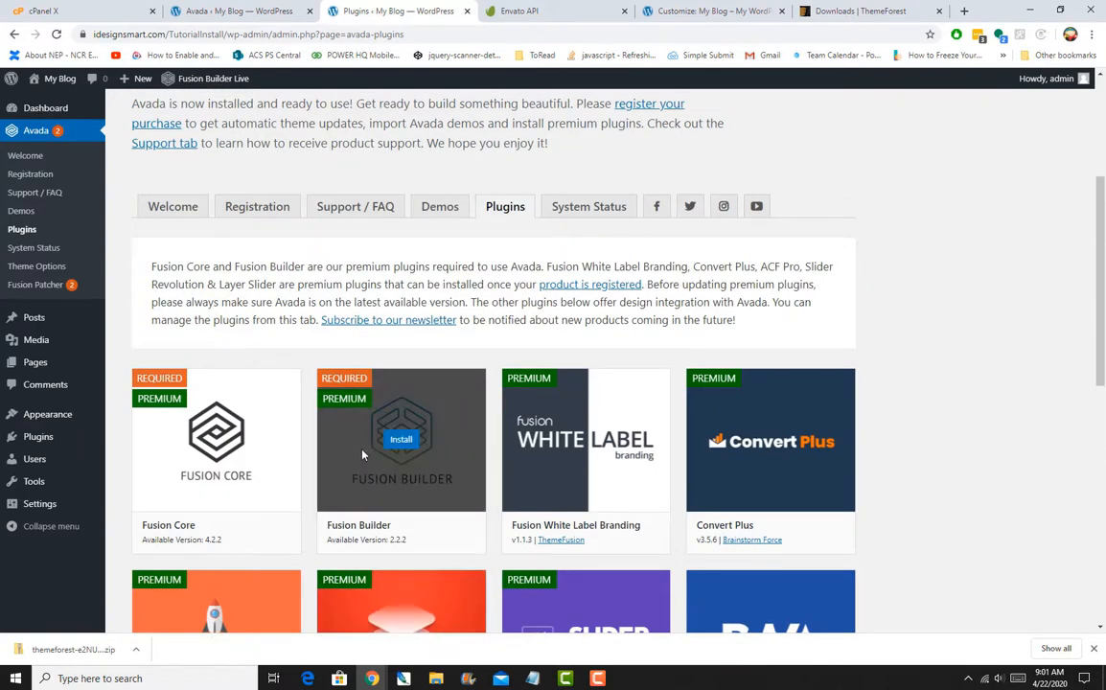
scroll(336, 340, "down", 2)
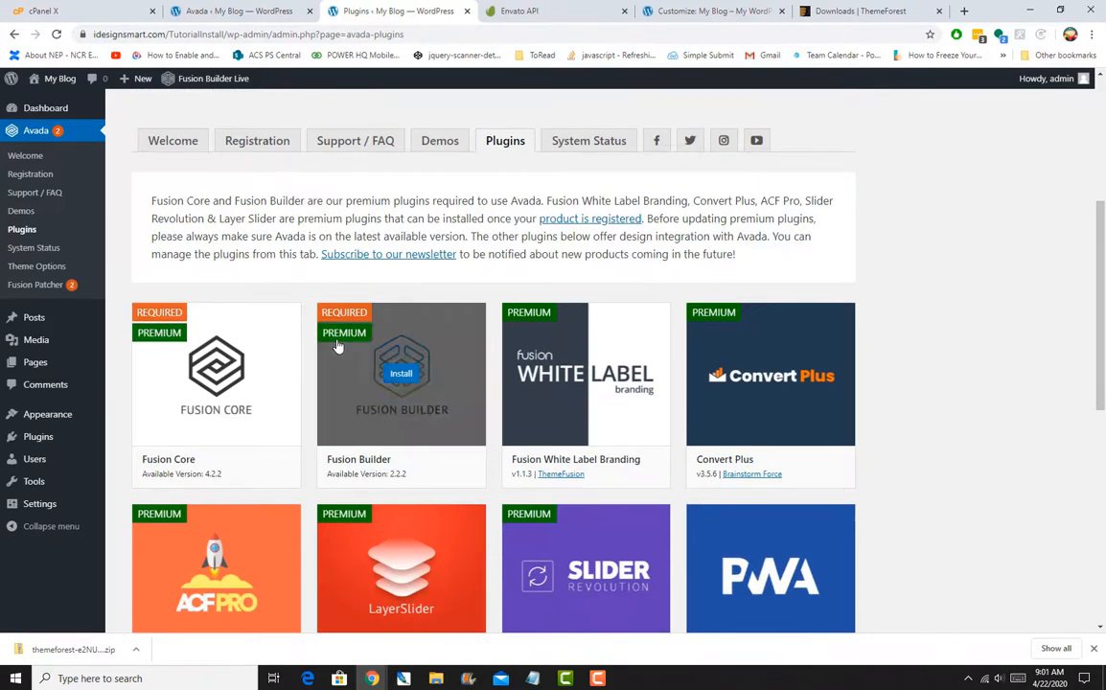
Step: Install the required Fusion Core plugin and return to Avada's required plugins installer
scroll(335, 354, "up", 2)
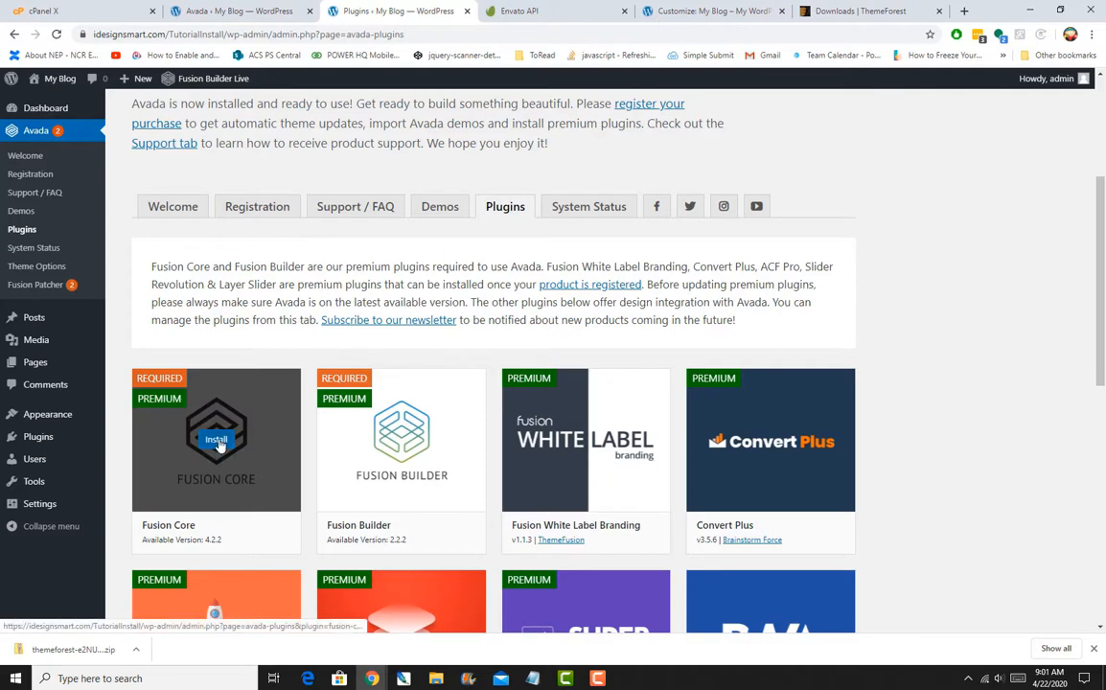
left_click(218, 441)
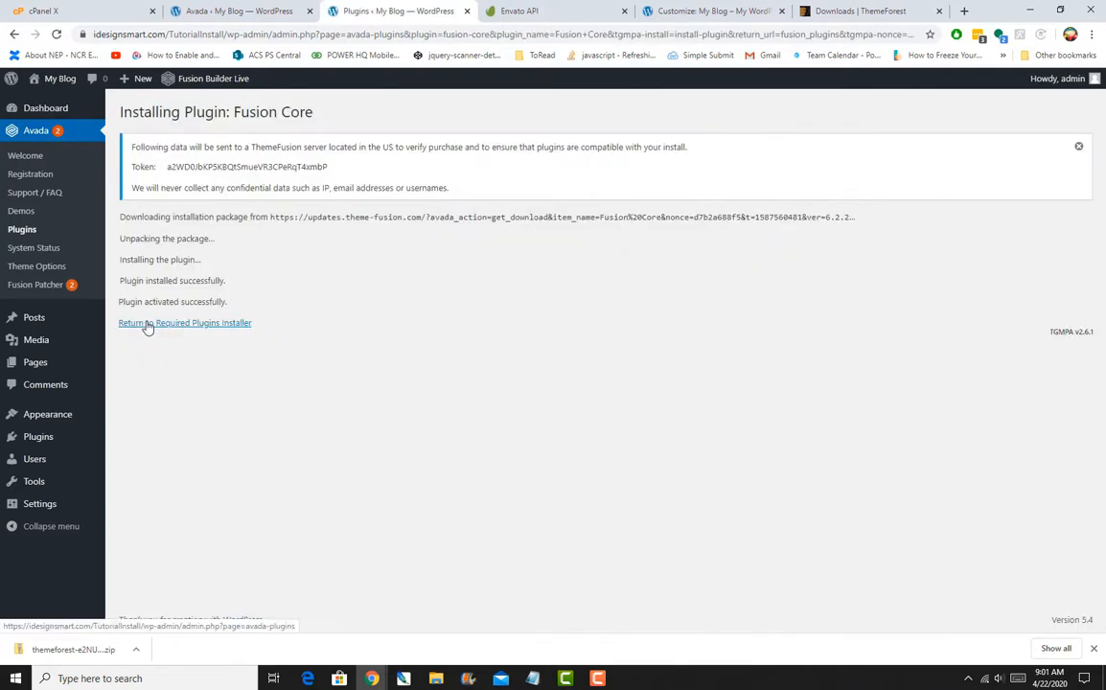
left_click(146, 324)
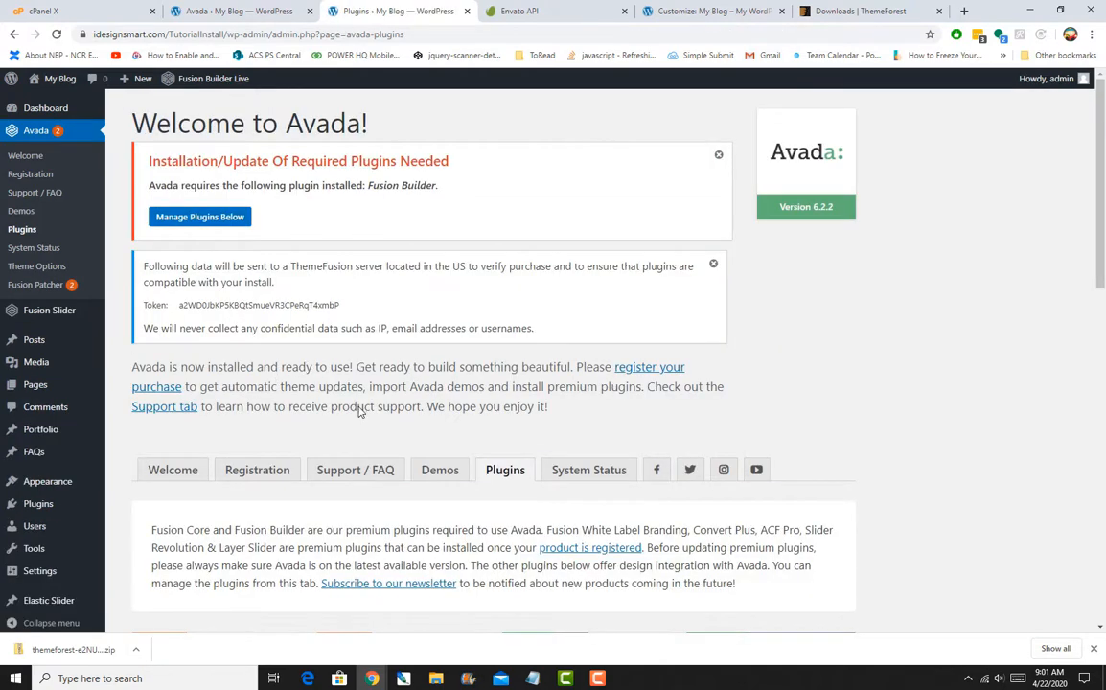
Step: Install the required Fusion Builder plugin and return to Avada's required plugins installer
scroll(359, 410, "down", 3)
left_click(408, 374)
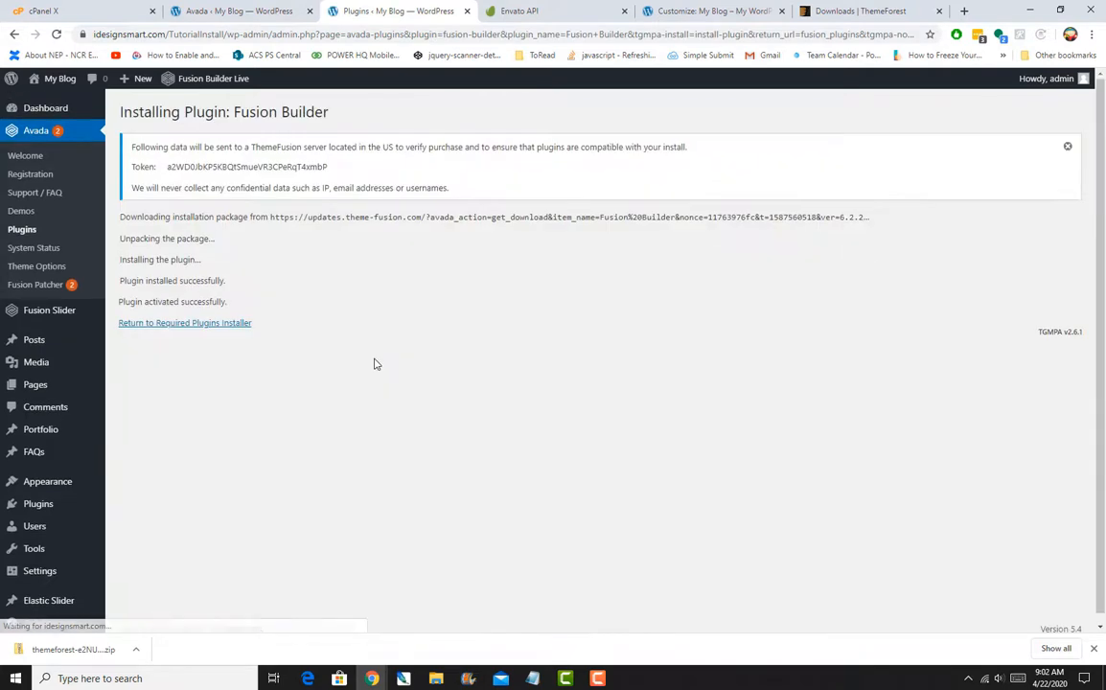
left_click(166, 325)
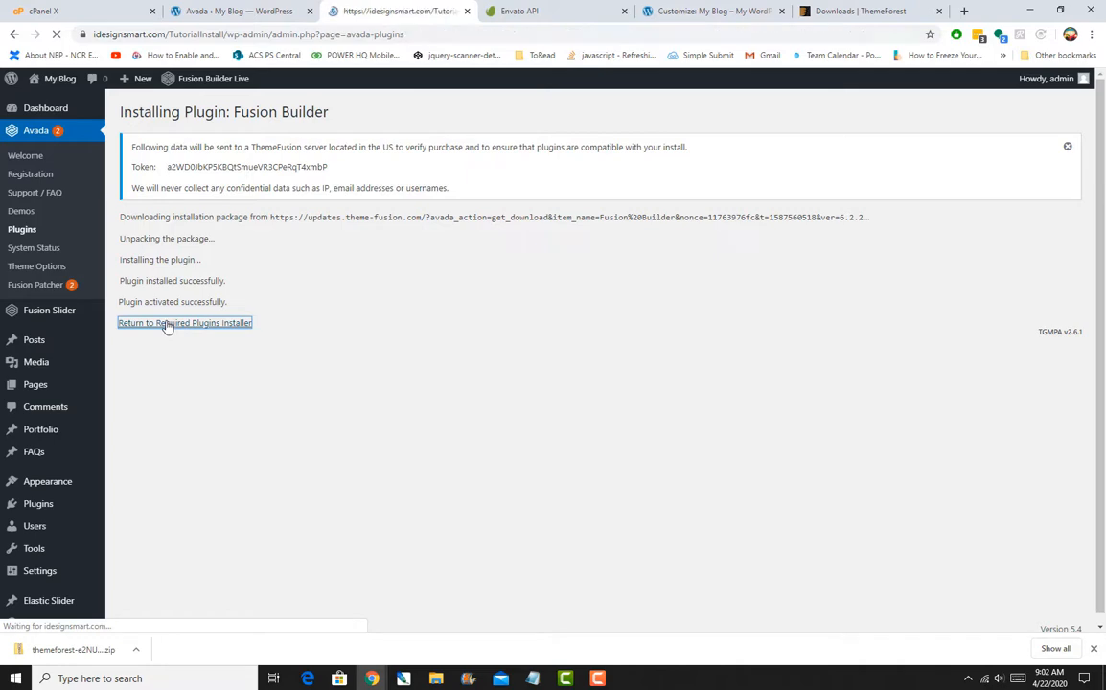
Step: Check the status of Fusion Core and Fusion Builder and review the remaining optional Avada plugins
scroll(389, 466, "down", 3)
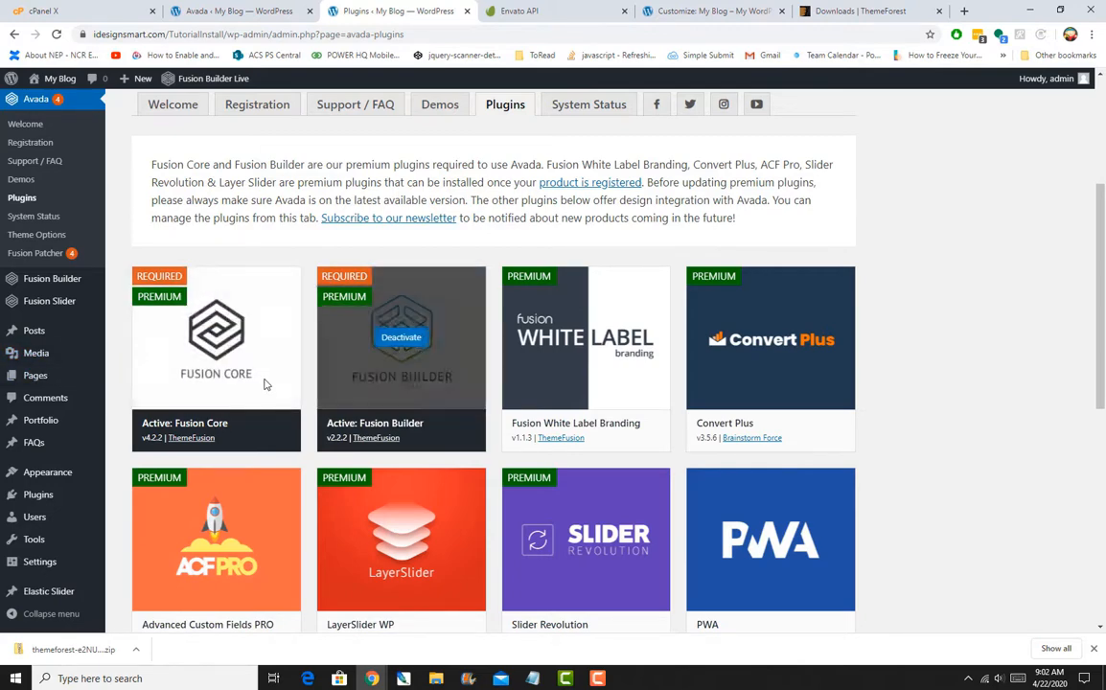
scroll(321, 386, "down", 4)
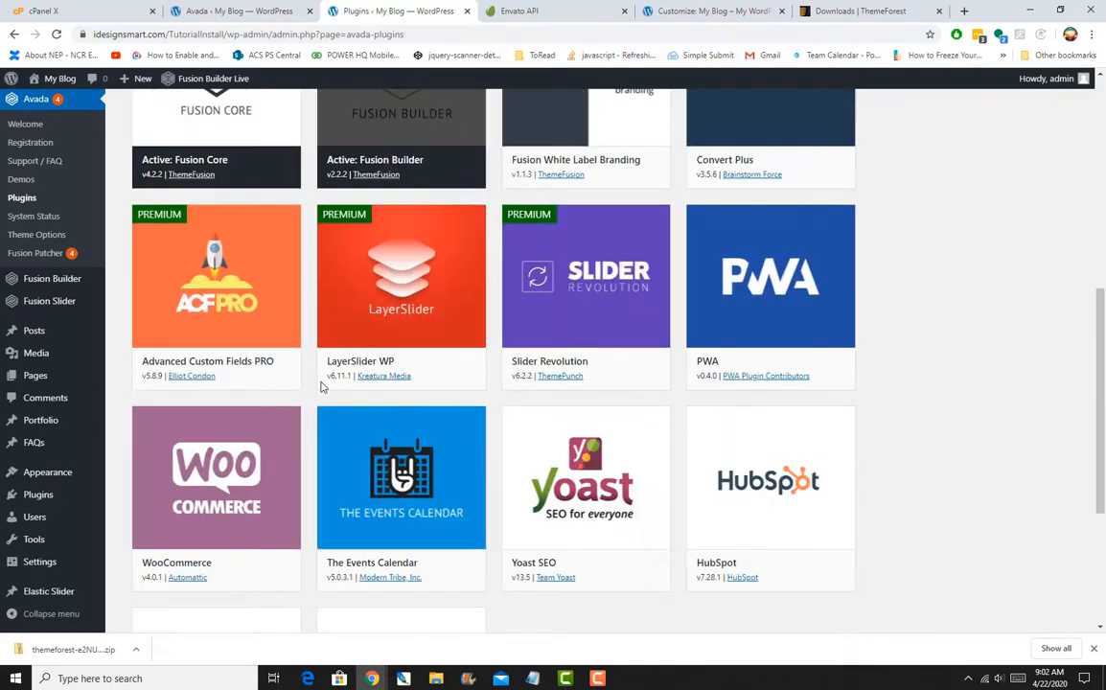
scroll(363, 527, "down", 2)
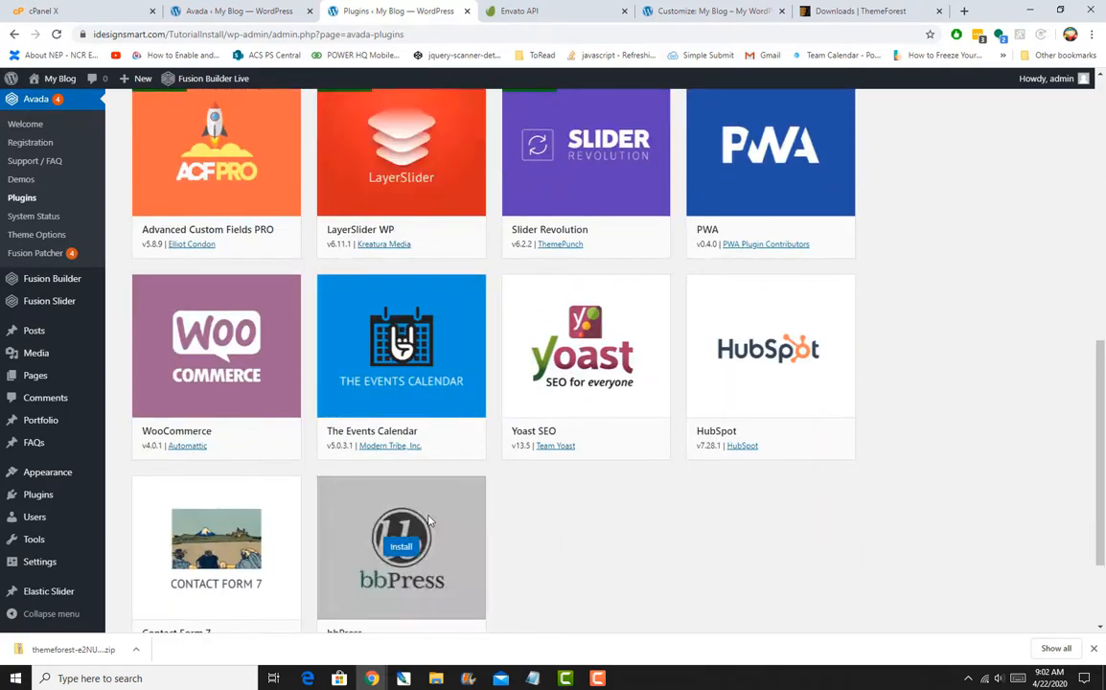
scroll(444, 523, "up", 4)
scroll(444, 522, "up", 3)
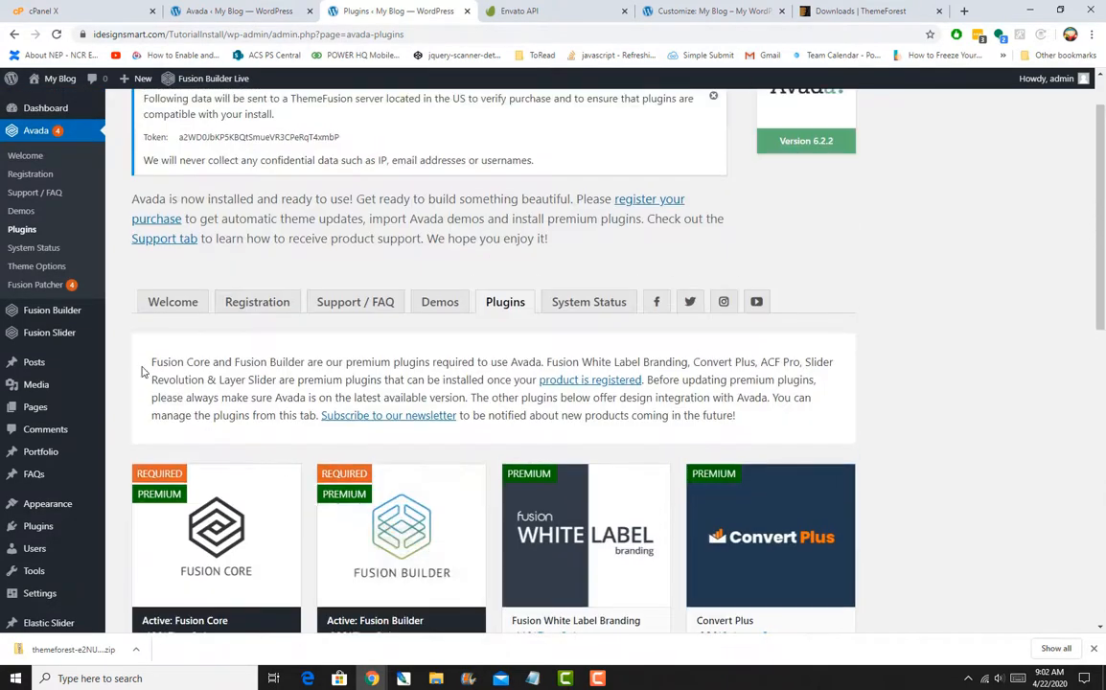
Step: Apply the four Fusion Patcher patches for Avada 6.2.2 in order: #417717, #417721, #417728 and #417759
left_click(48, 287)
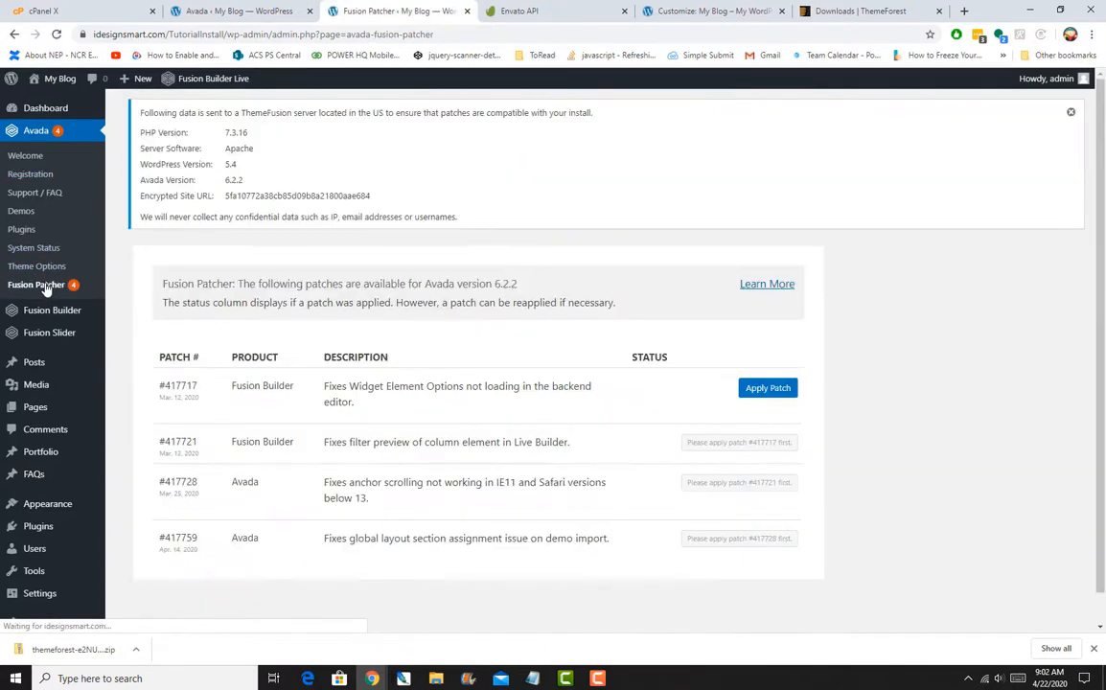
left_click(766, 388)
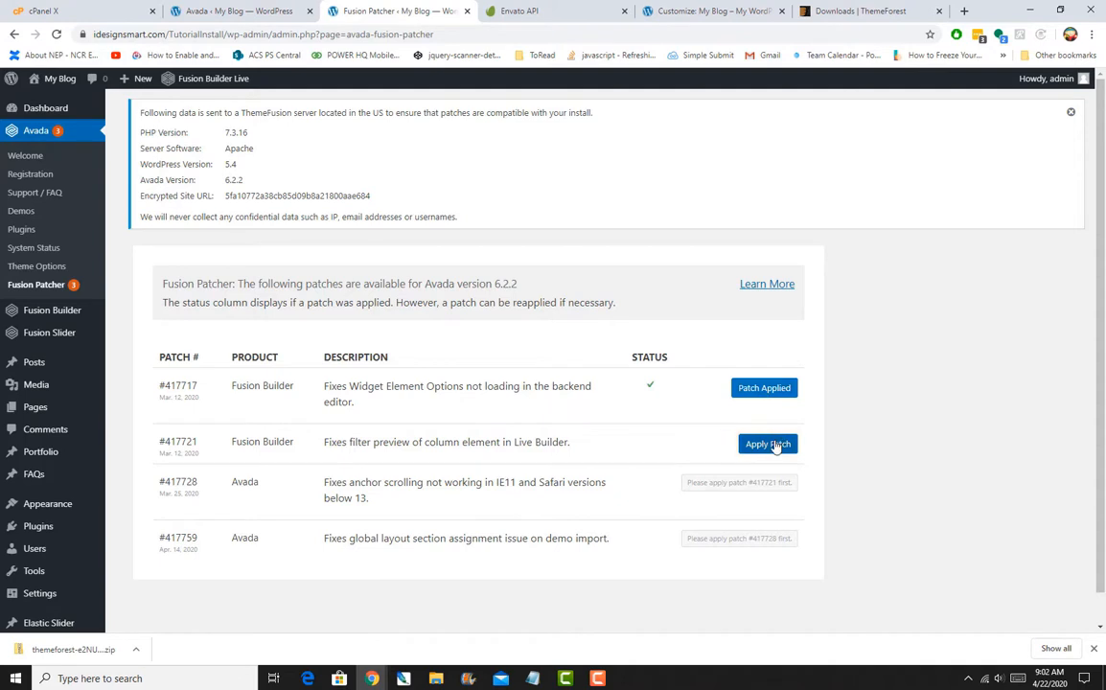
left_click(768, 445)
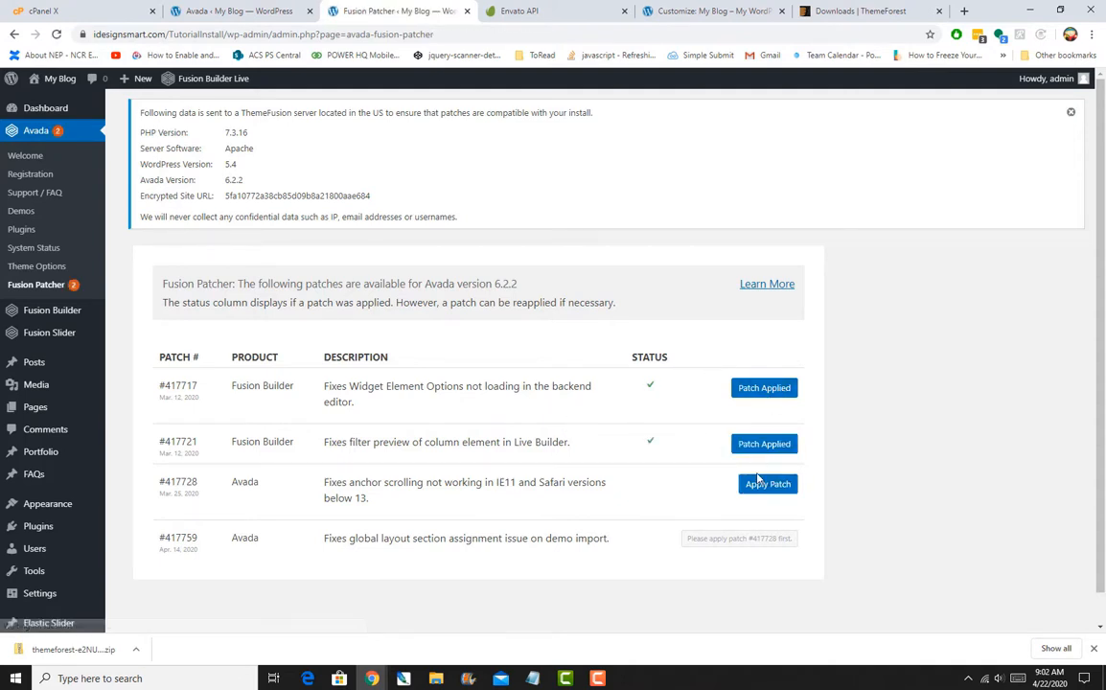
left_click(759, 485)
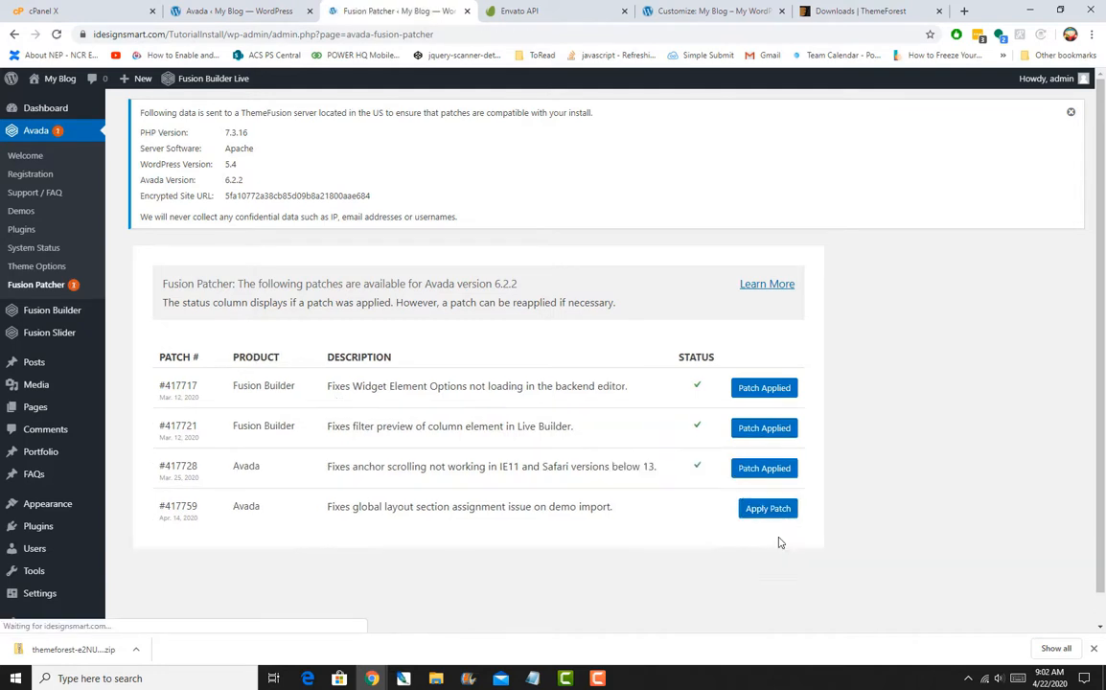
left_click(762, 511)
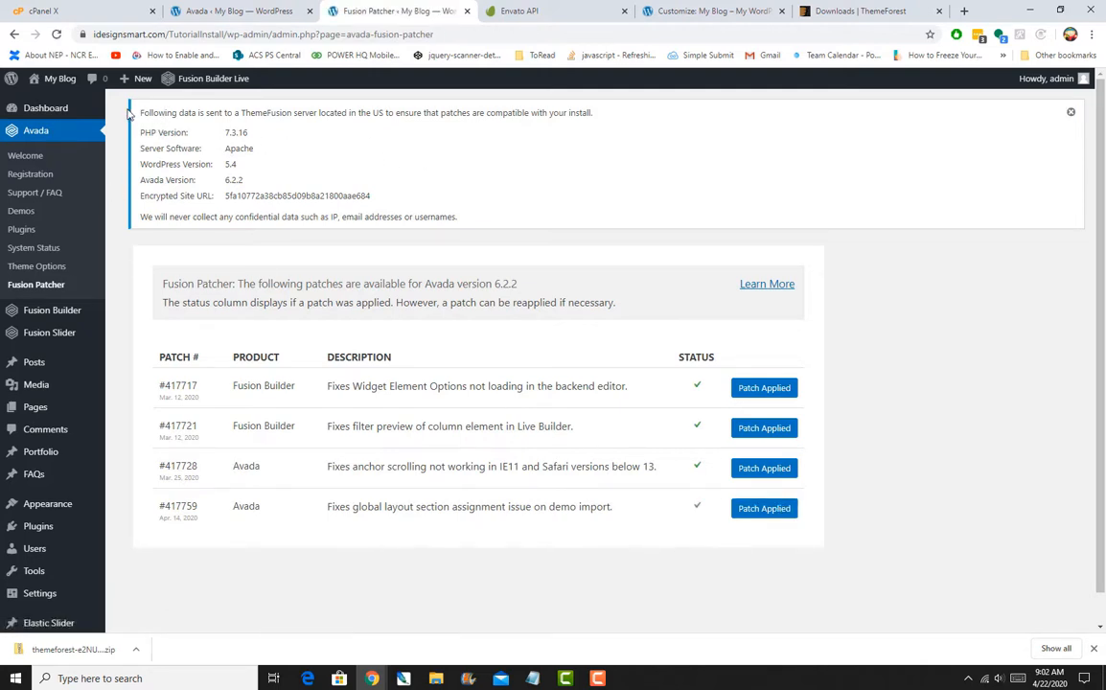
left_click_drag(285, 178, 528, 213)
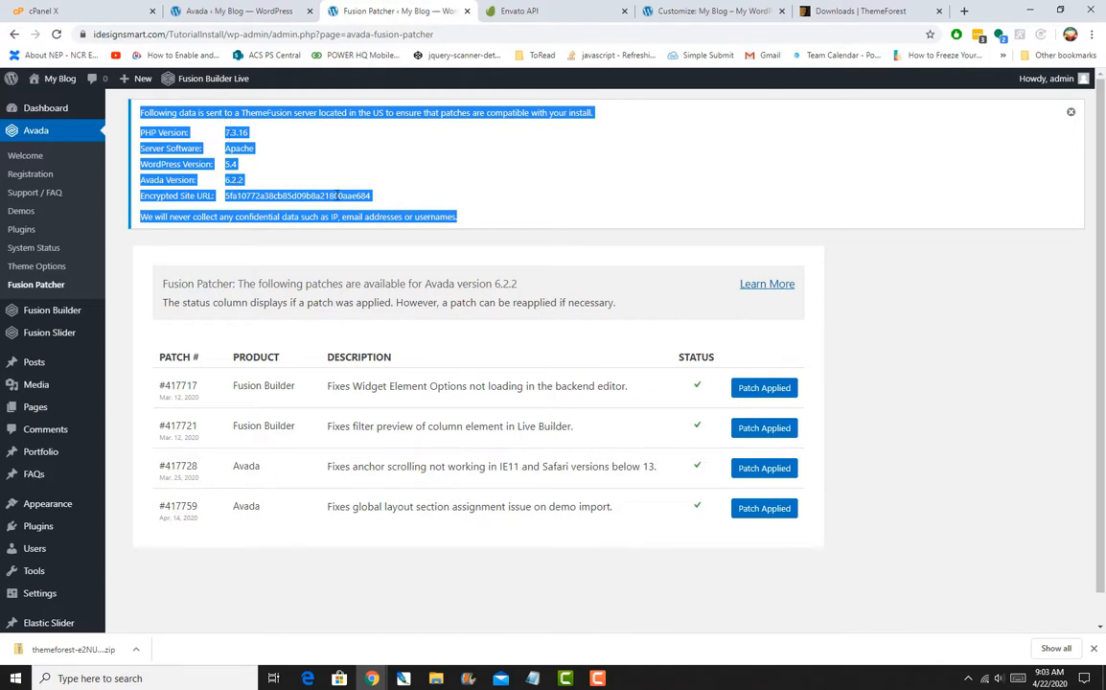
left_click(270, 169)
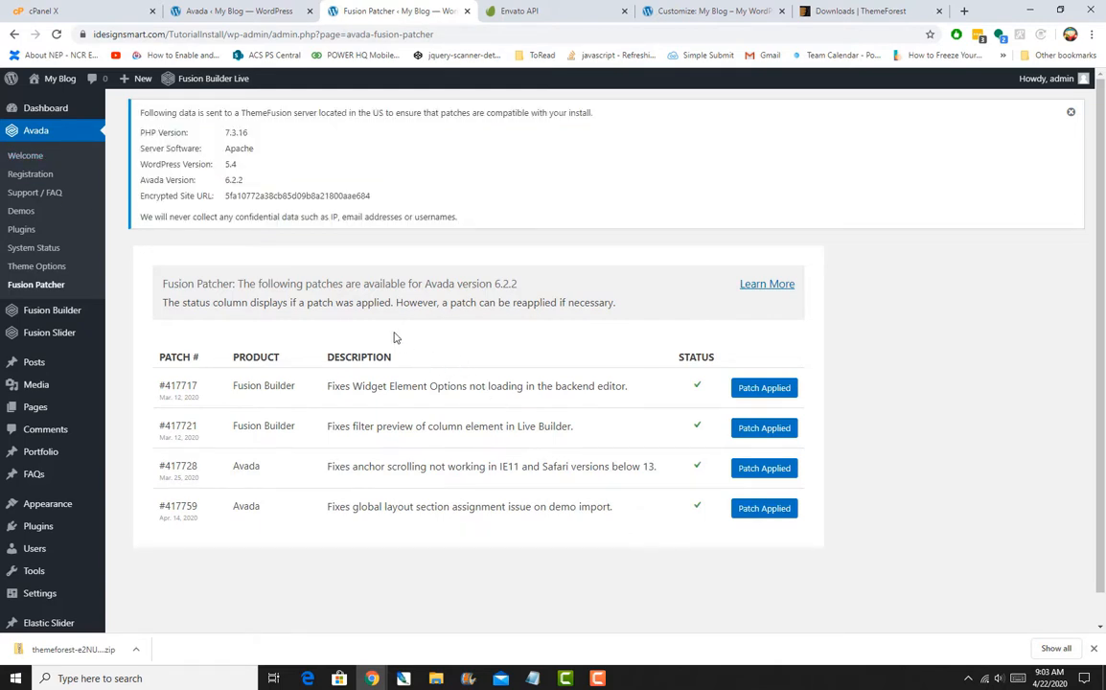
Step: Open the live site in a new browser tab and close the Envato API, Customize and ThemeForest Downloads tabs
mouse_move(59, 85)
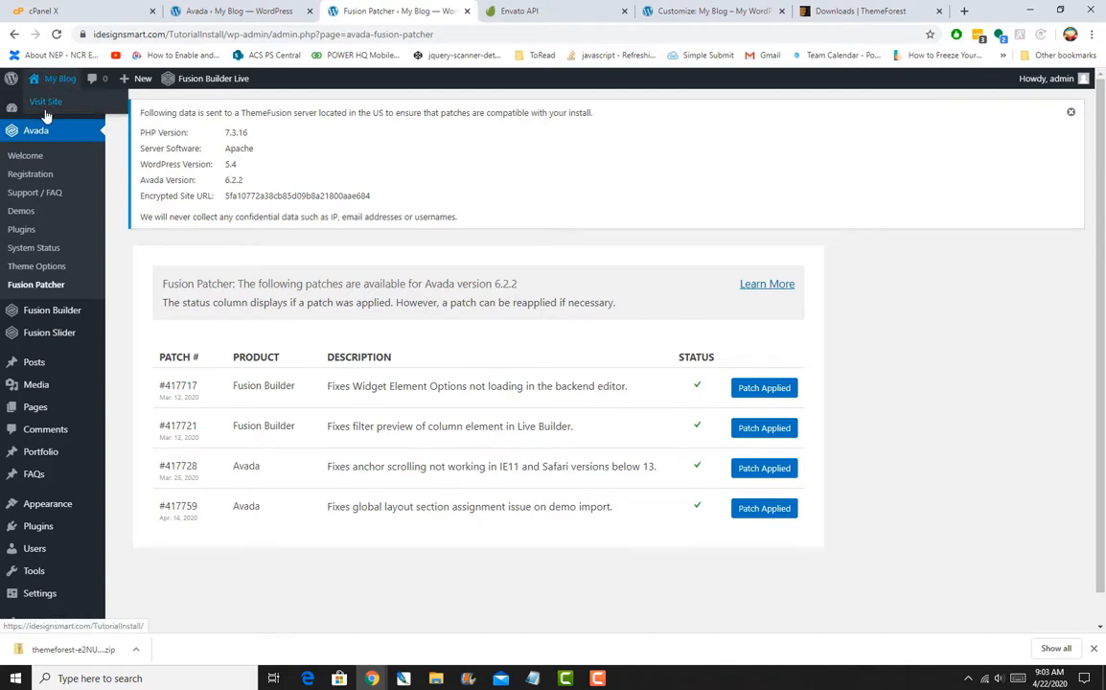
right_click(45, 106)
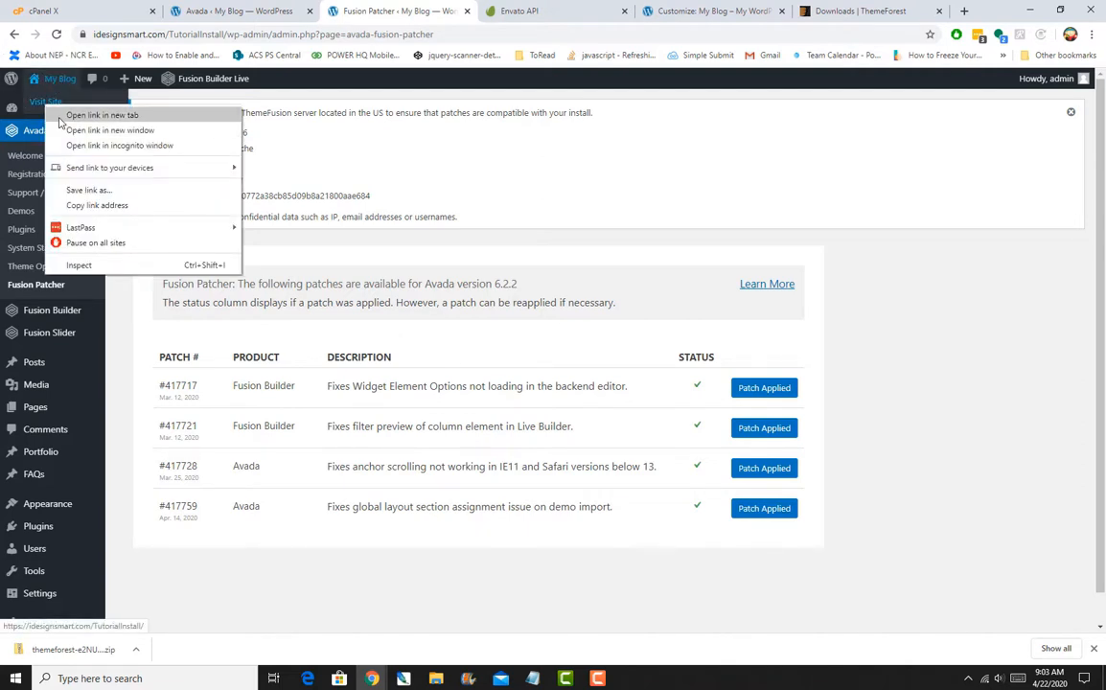
left_click(87, 115)
left_click(675, 12)
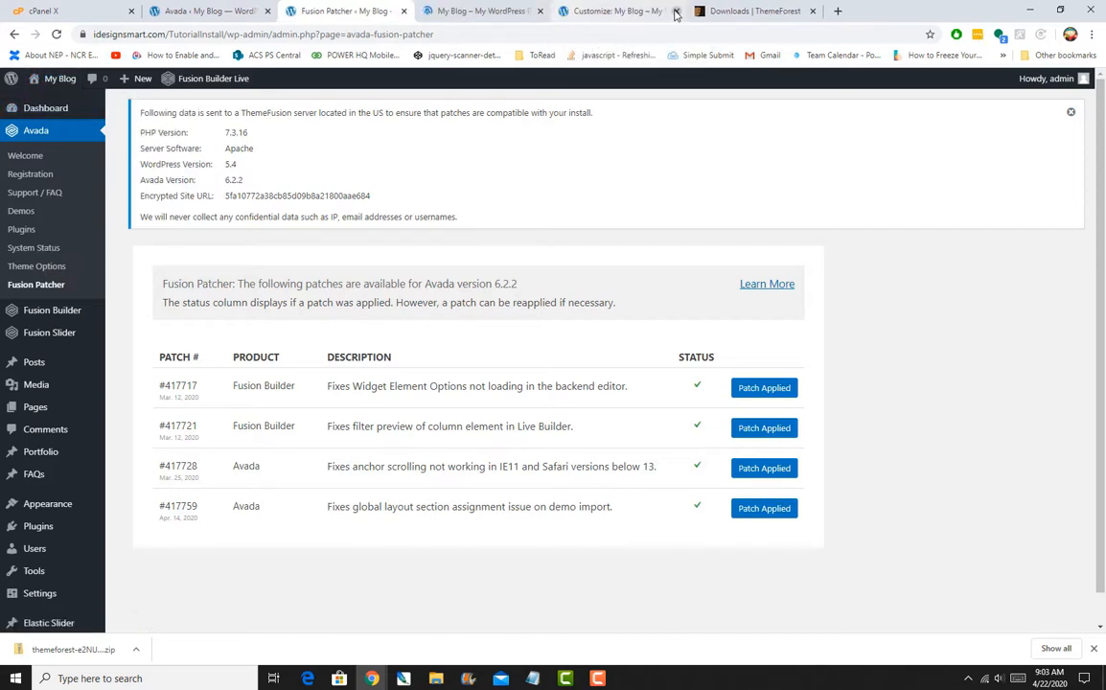
left_click(675, 11)
left_click(675, 11)
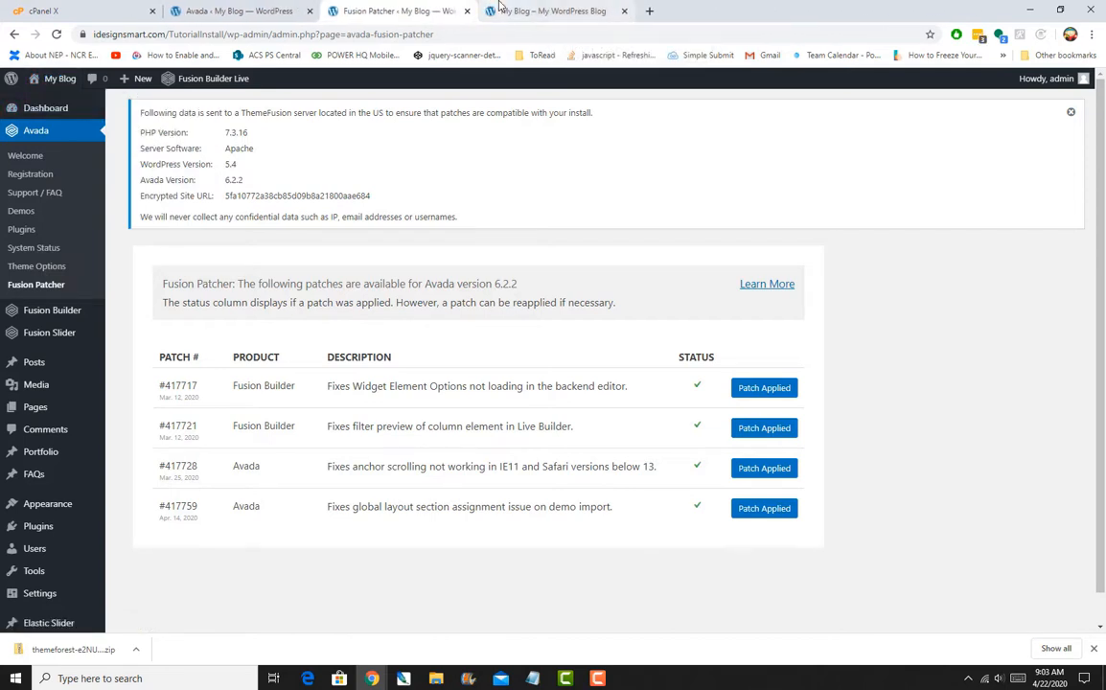
Step: Look over the live site's front page with the Avada theme from header to footer, and return to the Fusion Patcher page
left_click(498, 8)
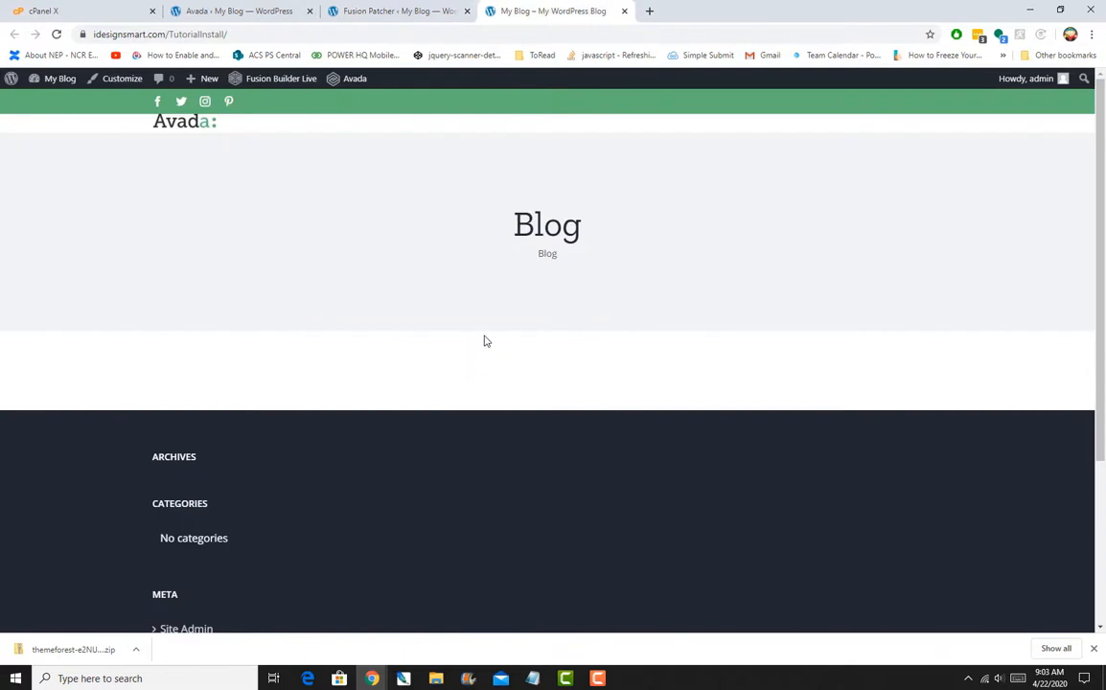
scroll(483, 340, "down", 3)
scroll(486, 335, "up", 3)
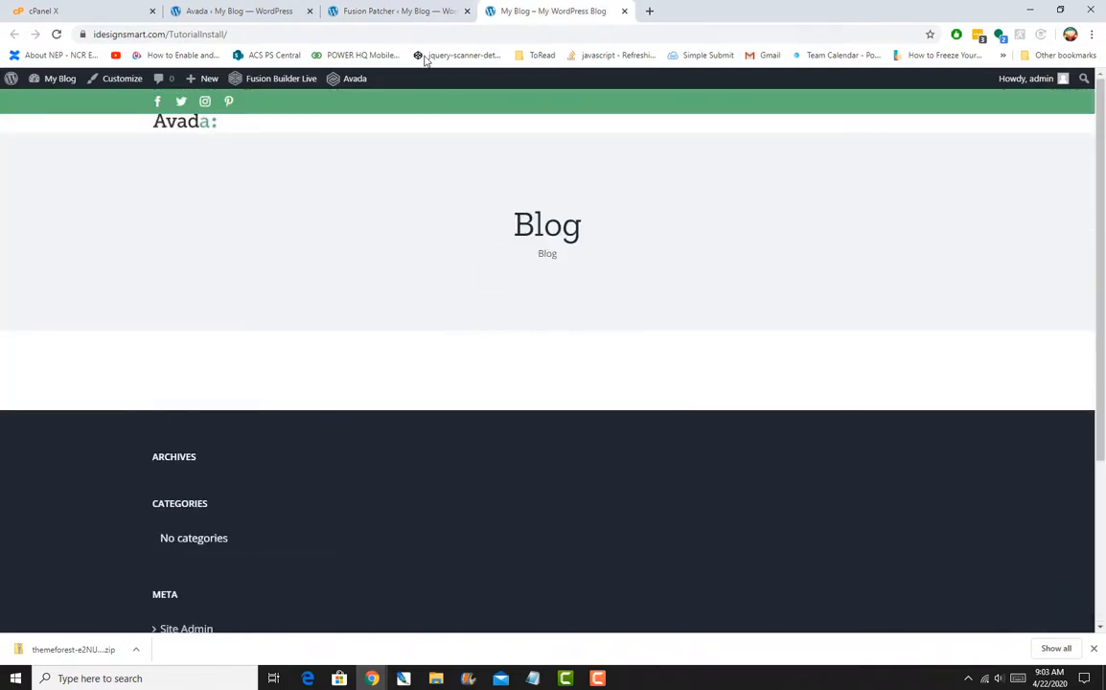
left_click(376, 17)
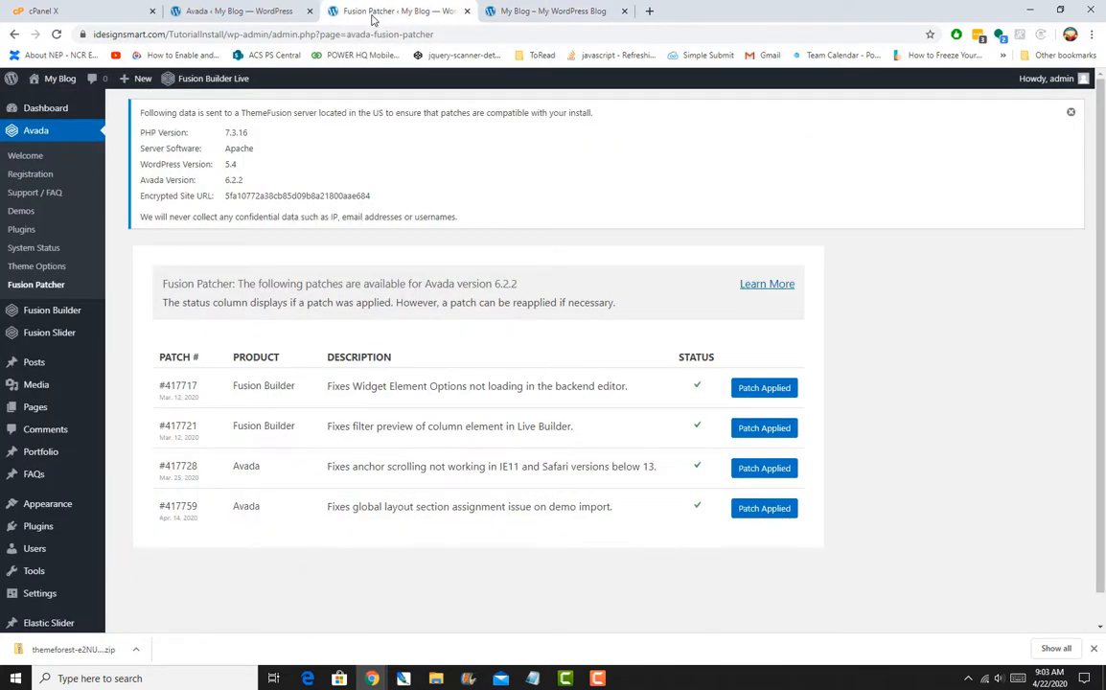